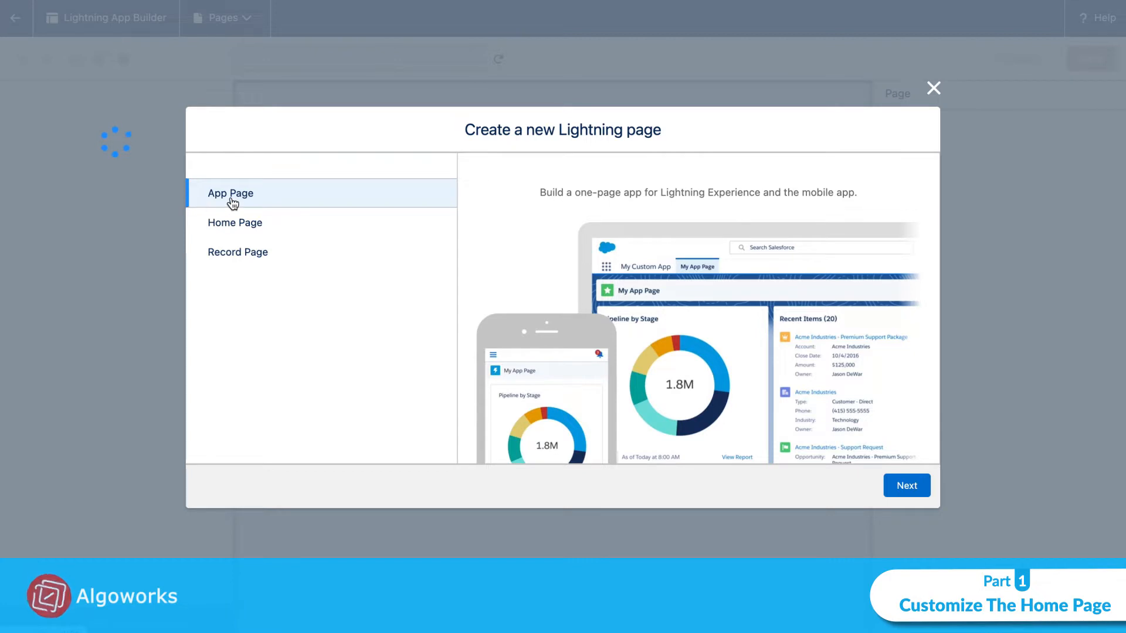
- Create a Lightning Home Page labelled Test Homepage, based on the Standard Home Page template
{"action": "left_click", "coordinate": [245, 230]}
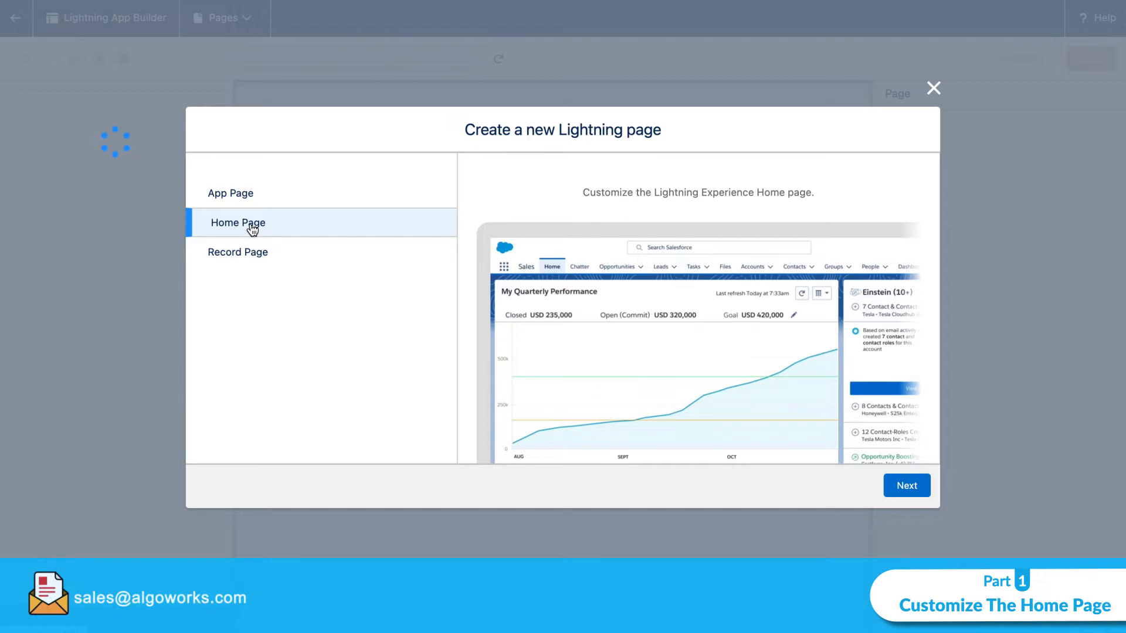
{"action": "left_click", "coordinate": [908, 495]}
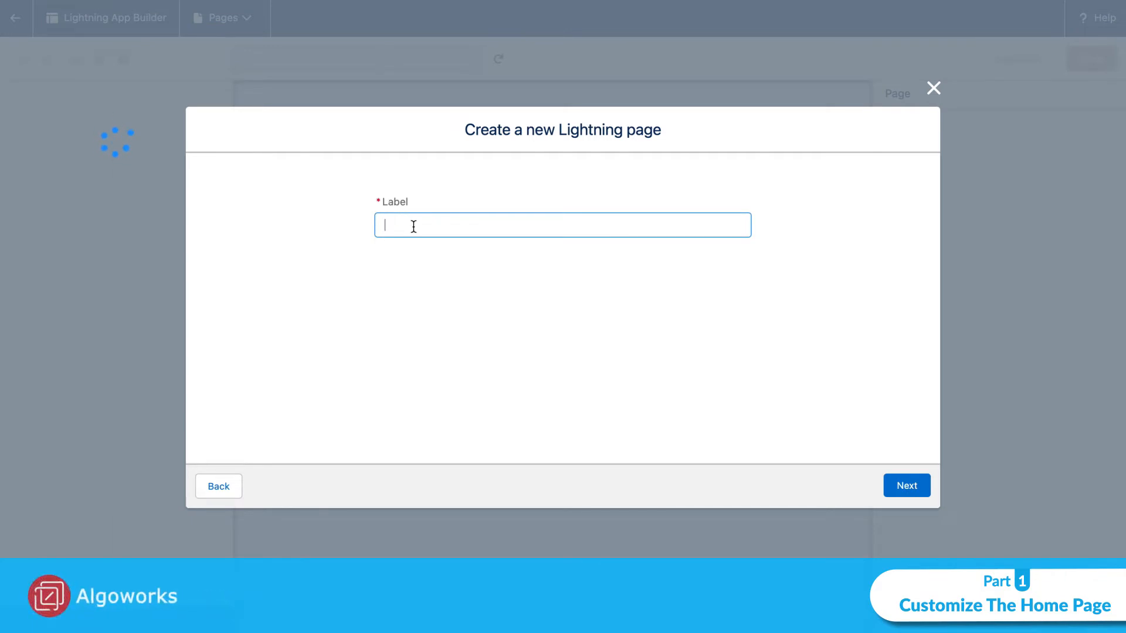
{"action": "type", "text": "Test Ho"}
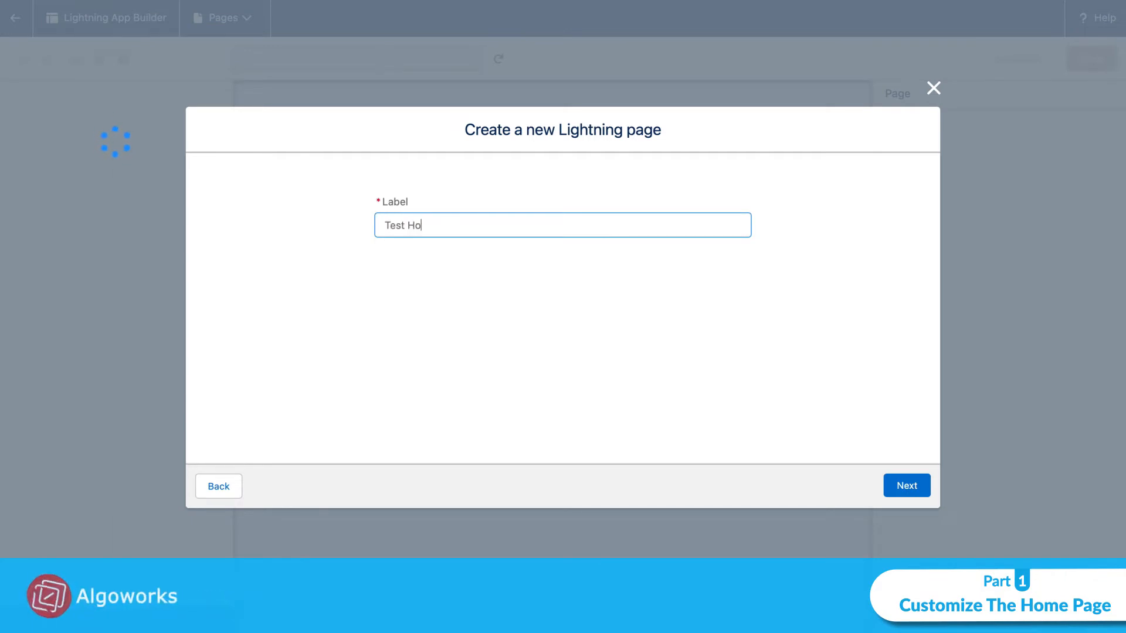
{"action": "type", "text": "mepage"}
{"action": "left_click", "coordinate": [907, 486]}
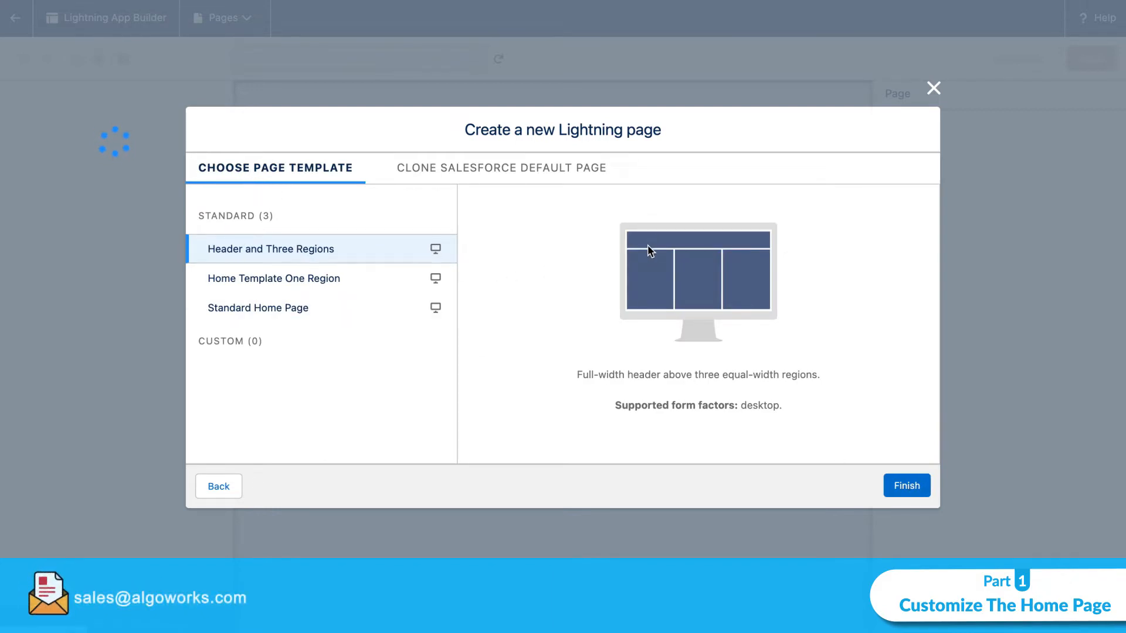
{"action": "left_click", "coordinate": [254, 315]}
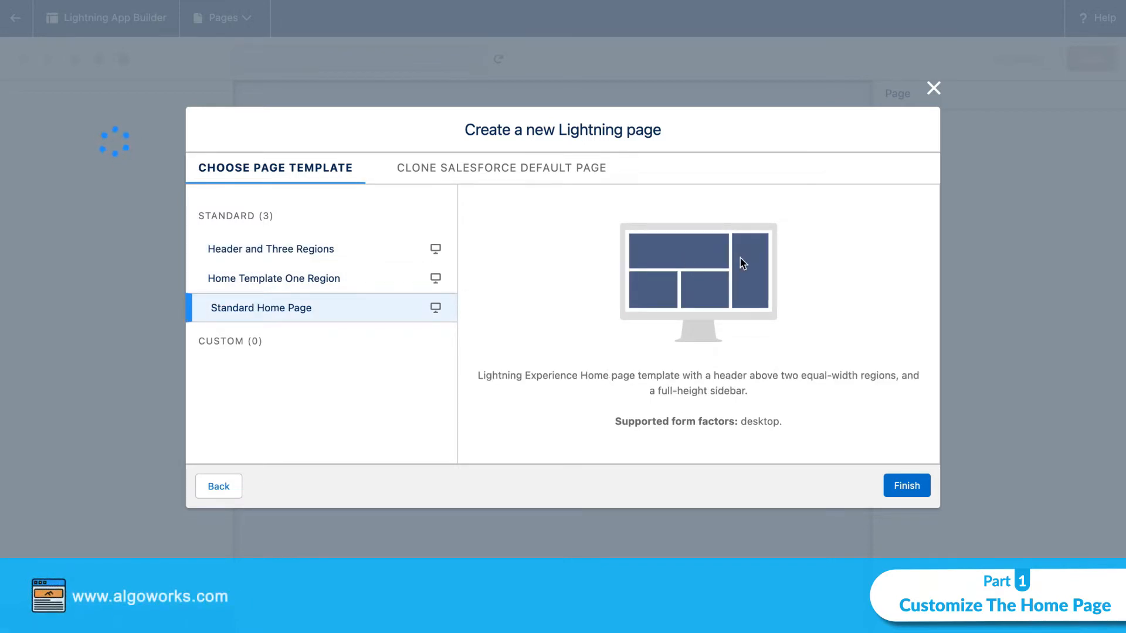
{"action": "left_click", "coordinate": [906, 486]}
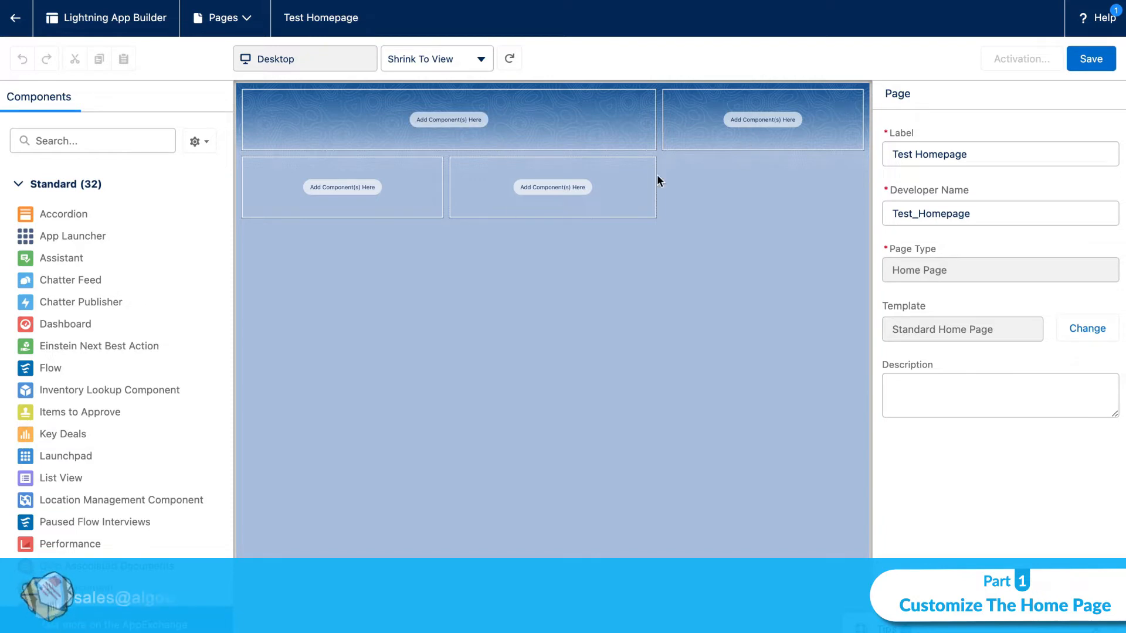
- Add the Dashboard component to the page's header region and assign Pipeline dashboard (Company Dashboards) to it
{"action": "scroll", "coordinate": [182, 333], "scroll_direction": "down", "scroll_amount": 5}
{"action": "scroll", "coordinate": [106, 258], "scroll_direction": "up", "scroll_amount": 5}
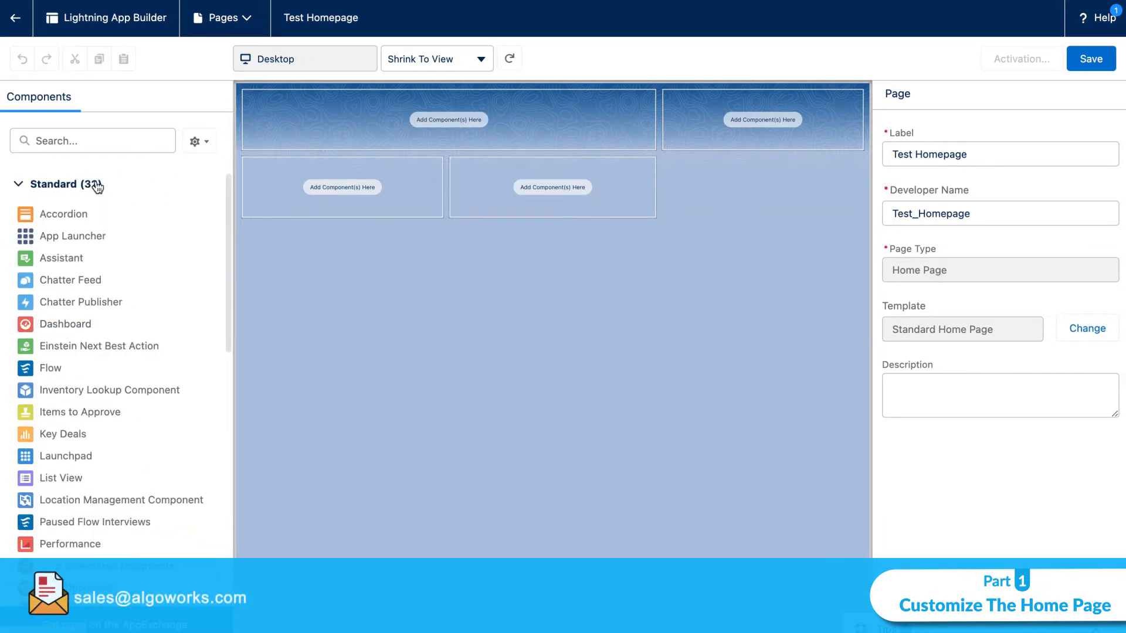
{"action": "scroll", "coordinate": [55, 276], "scroll_direction": "down", "scroll_amount": 4}
{"action": "scroll", "coordinate": [59, 282], "scroll_direction": "down", "scroll_amount": 6}
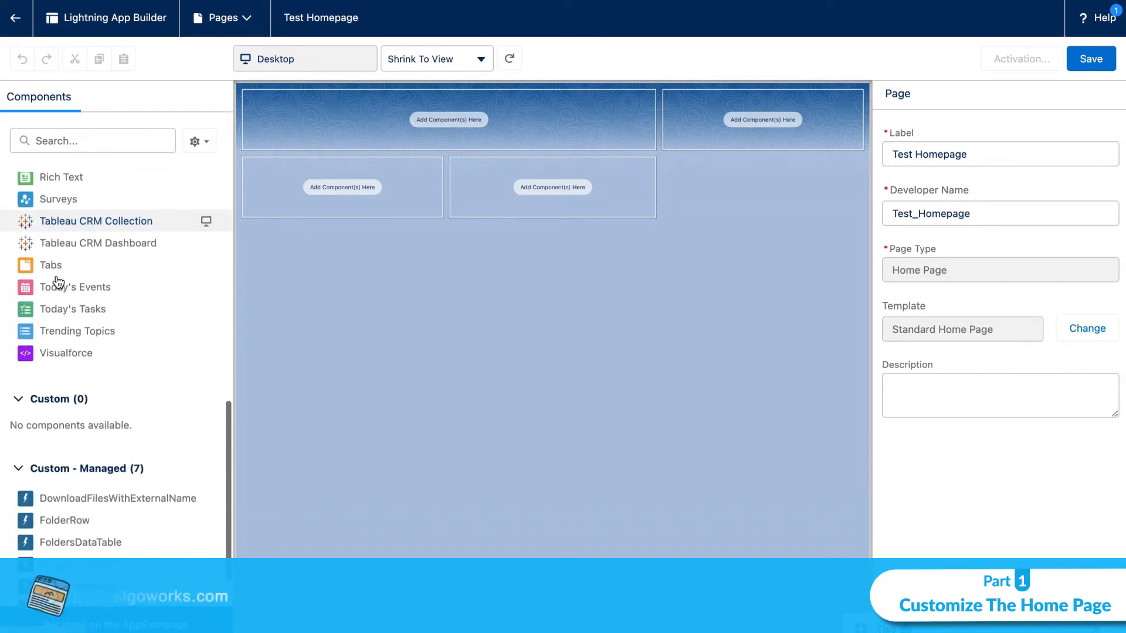
{"action": "scroll", "coordinate": [94, 338], "scroll_direction": "up", "scroll_amount": 10}
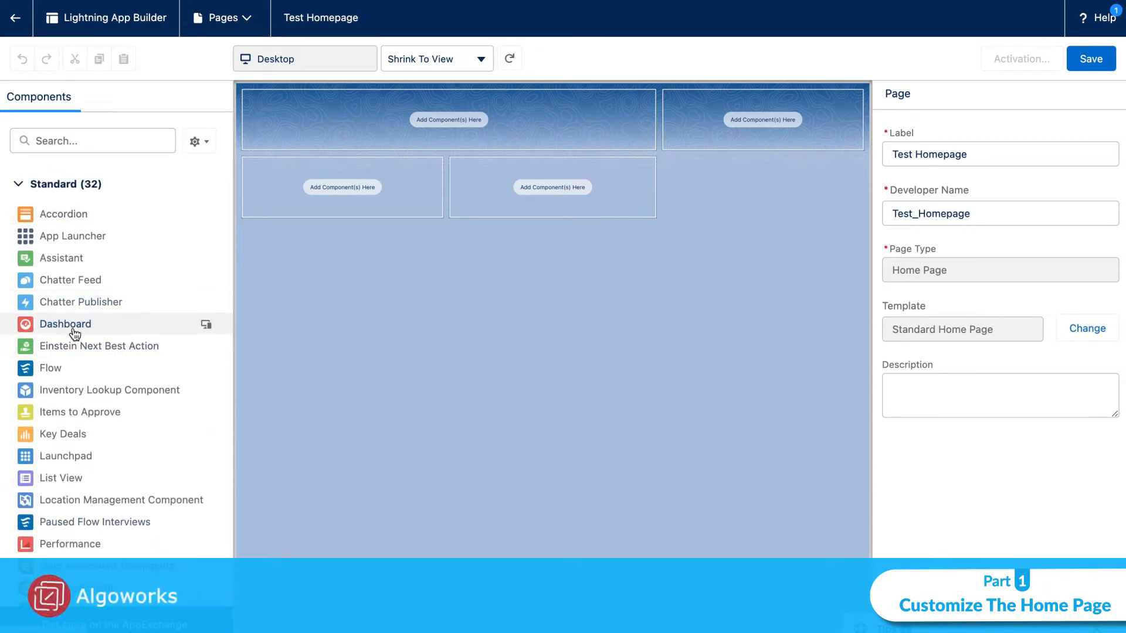
{"action": "left_click_drag", "start_coordinate": [75, 333], "coordinate": [360, 129]}
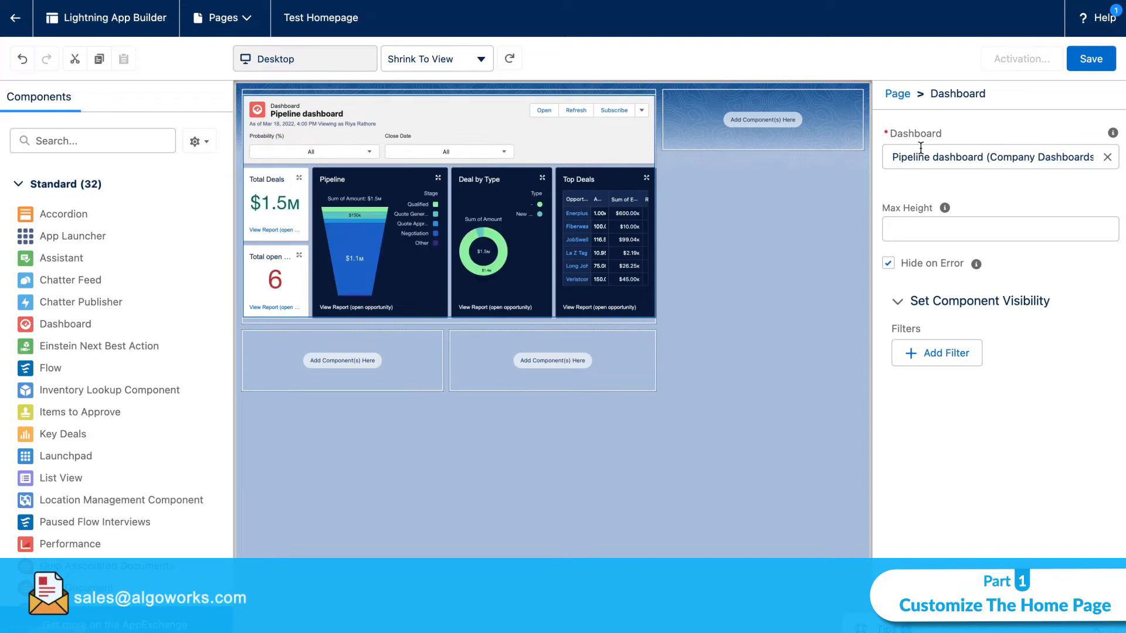
{"action": "left_click", "coordinate": [1106, 160]}
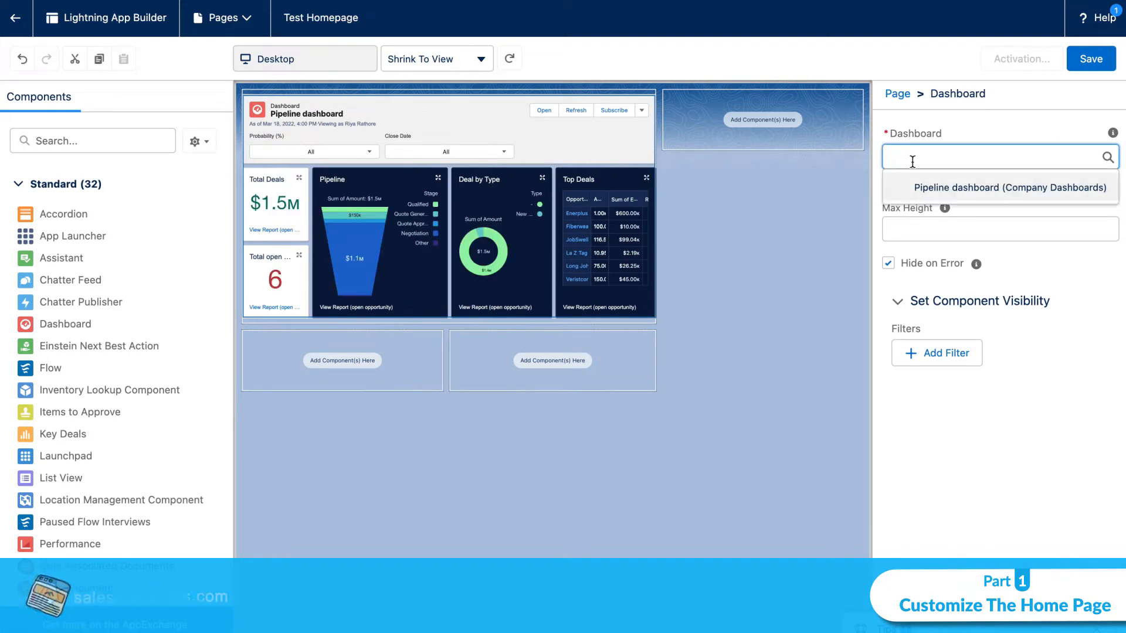
{"action": "left_click", "coordinate": [943, 189]}
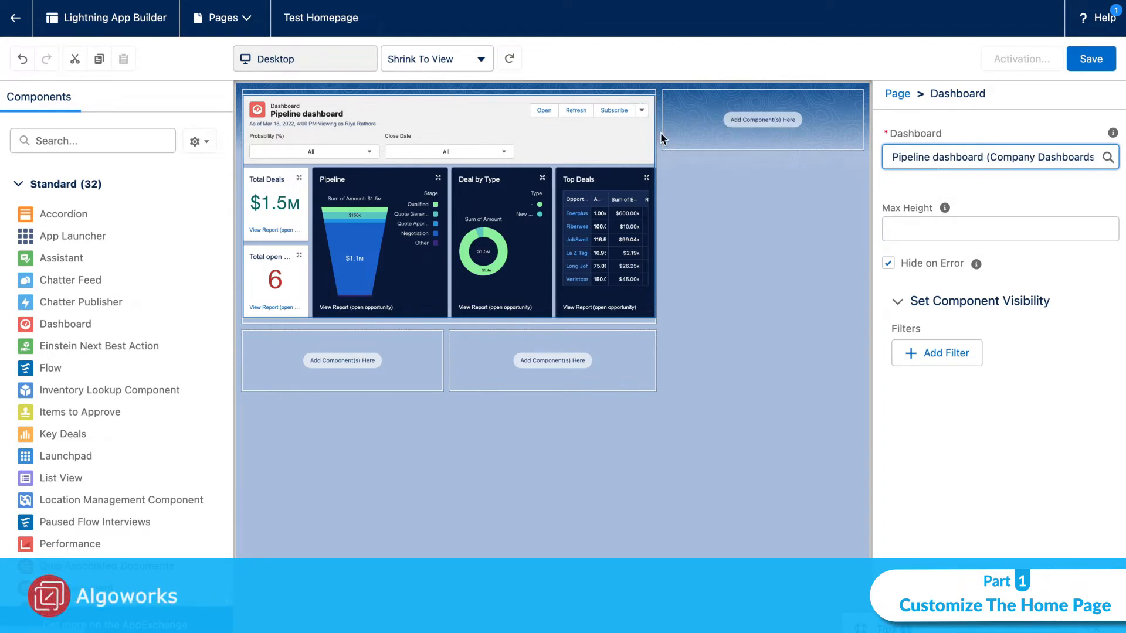
- Place the Key Deals component in the page's sidebar region and add a new visibility filter to it
{"action": "scroll", "coordinate": [118, 399], "scroll_direction": "down", "scroll_amount": 1}
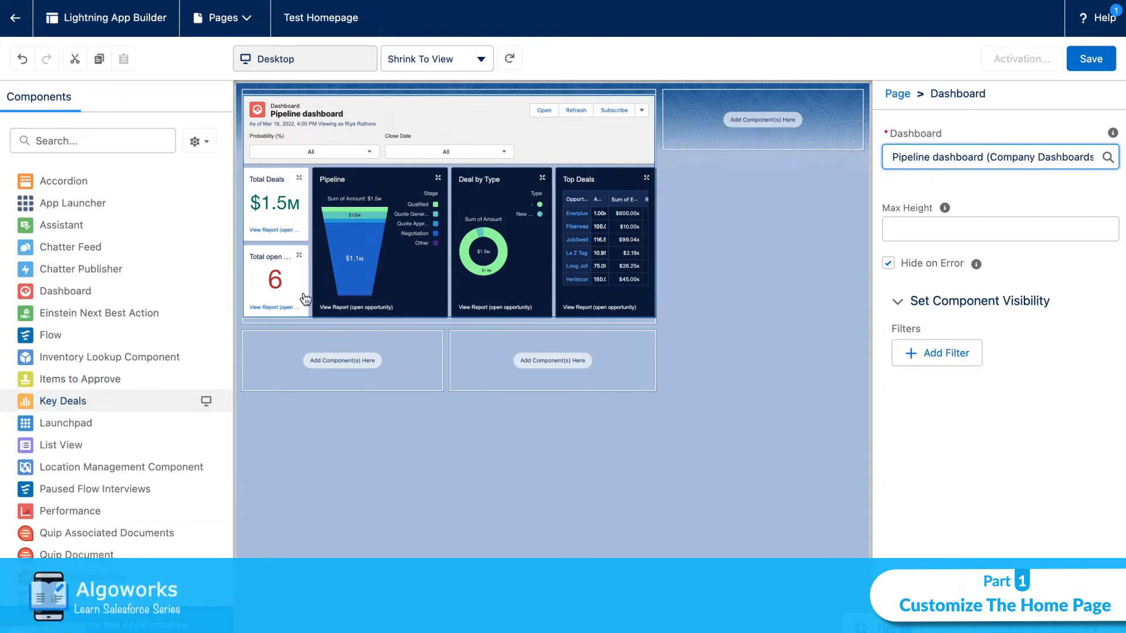
{"action": "left_click_drag", "start_coordinate": [304, 300], "coordinate": [741, 121]}
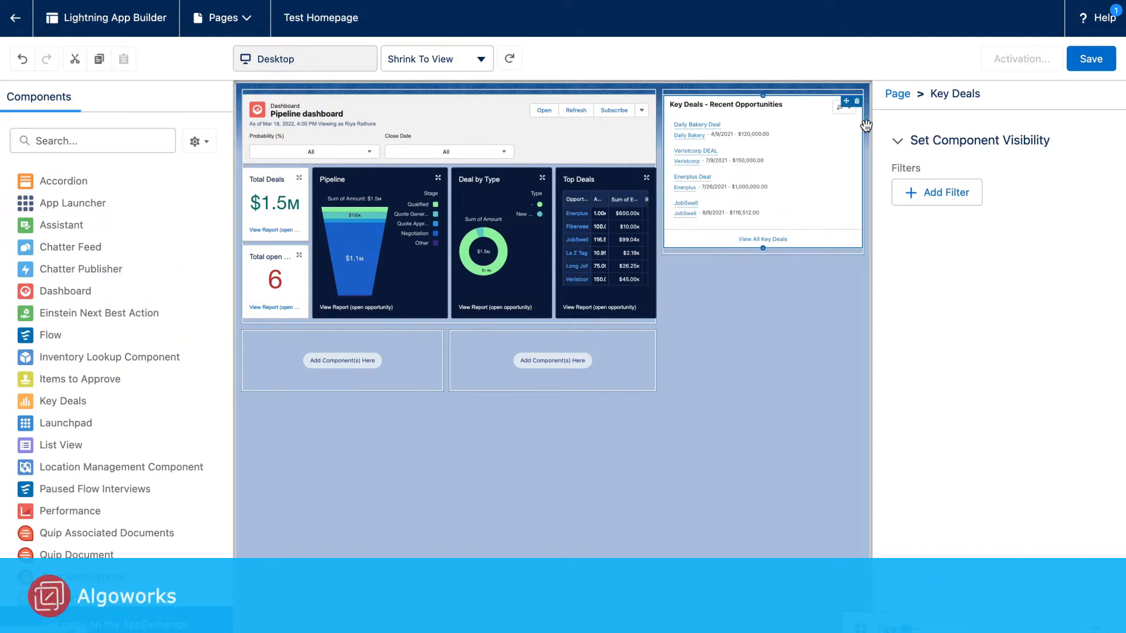
{"action": "left_click", "coordinate": [939, 193]}
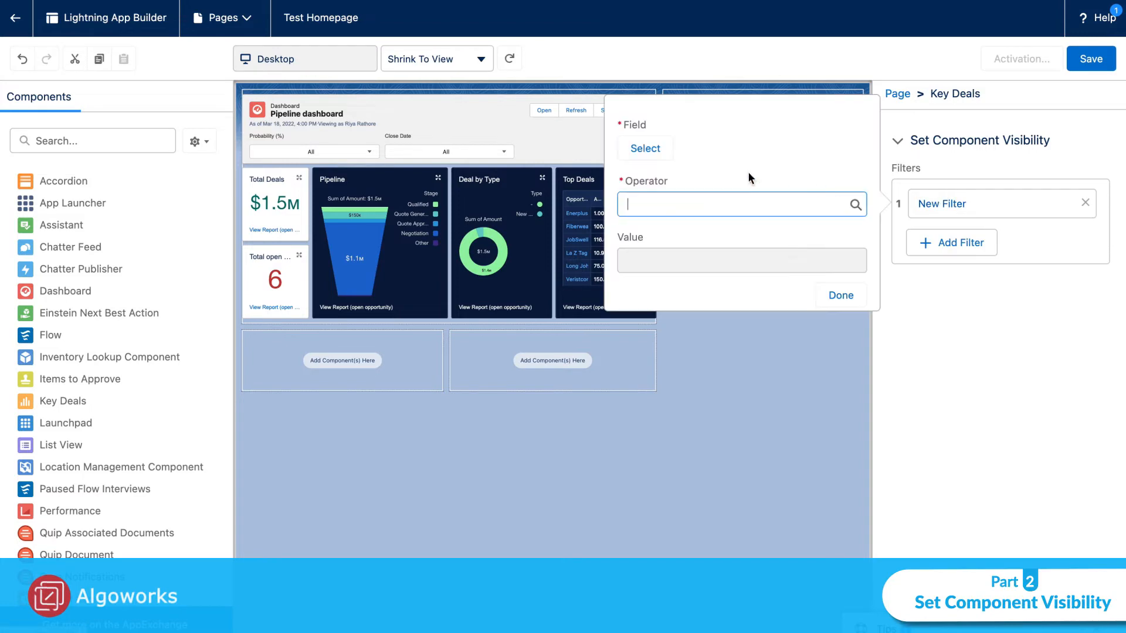
- Choose User > First Name as the field for the Key Deals visibility filter
{"action": "left_click", "coordinate": [637, 147]}
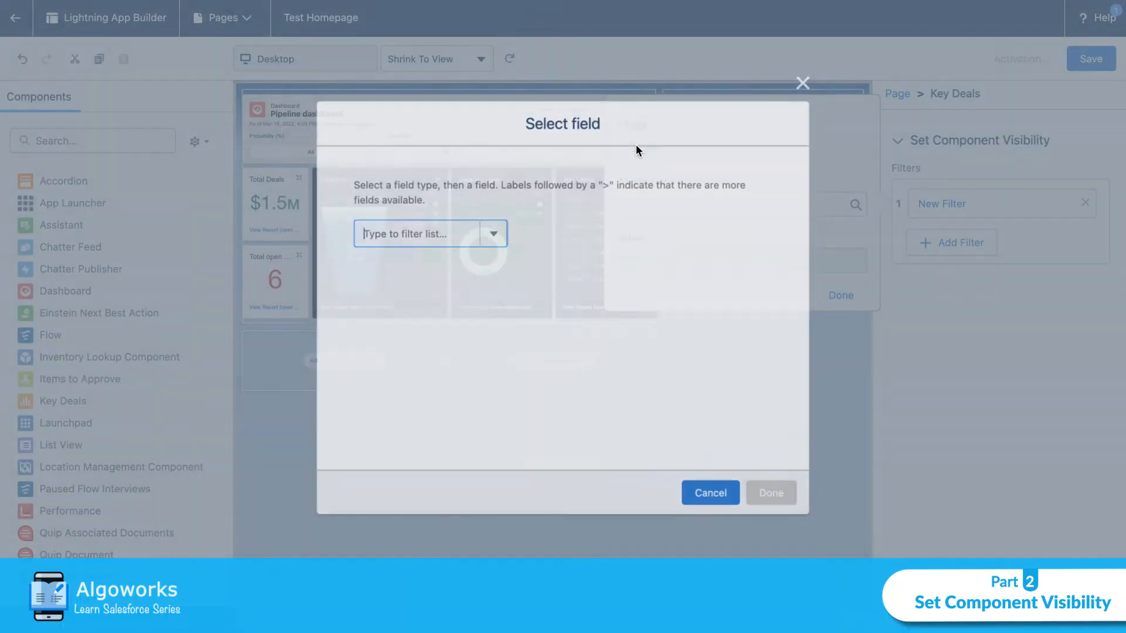
{"action": "left_click", "coordinate": [432, 233]}
{"action": "left_click", "coordinate": [436, 262]}
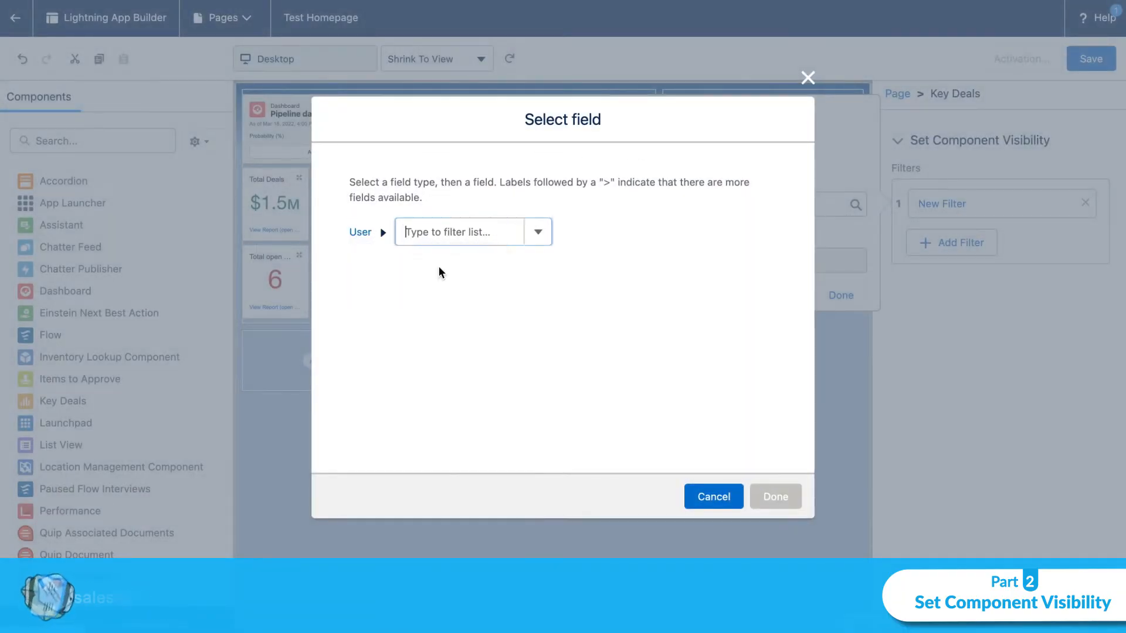
{"action": "left_click", "coordinate": [477, 231]}
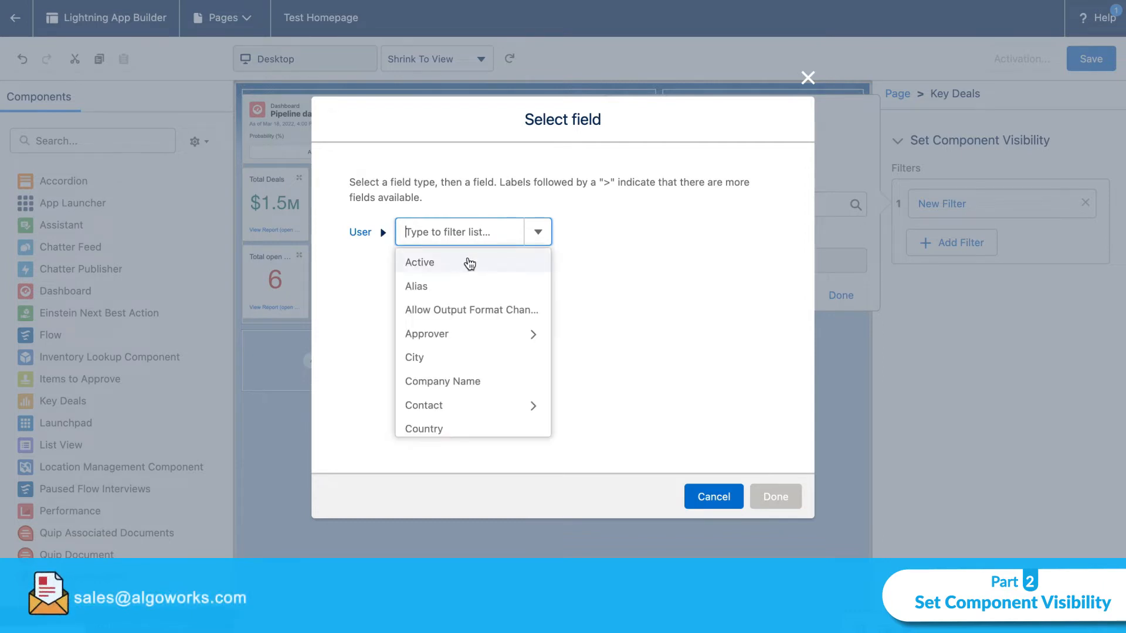
{"action": "scroll", "coordinate": [473, 283], "scroll_direction": "down", "scroll_amount": 3}
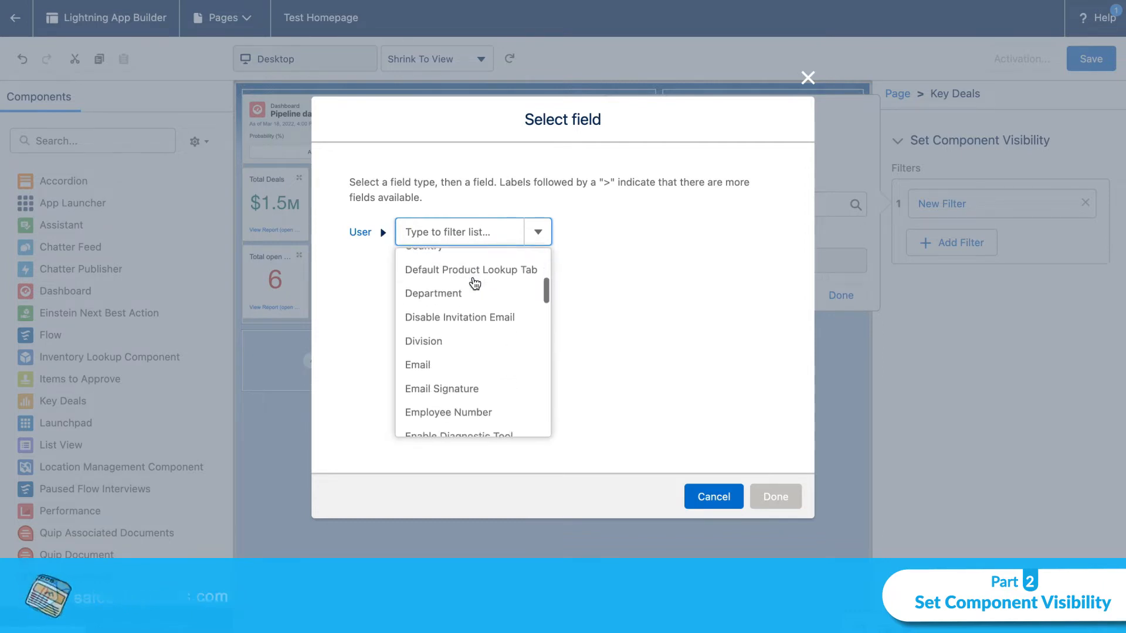
{"action": "scroll", "coordinate": [474, 287], "scroll_direction": "down", "scroll_amount": 4}
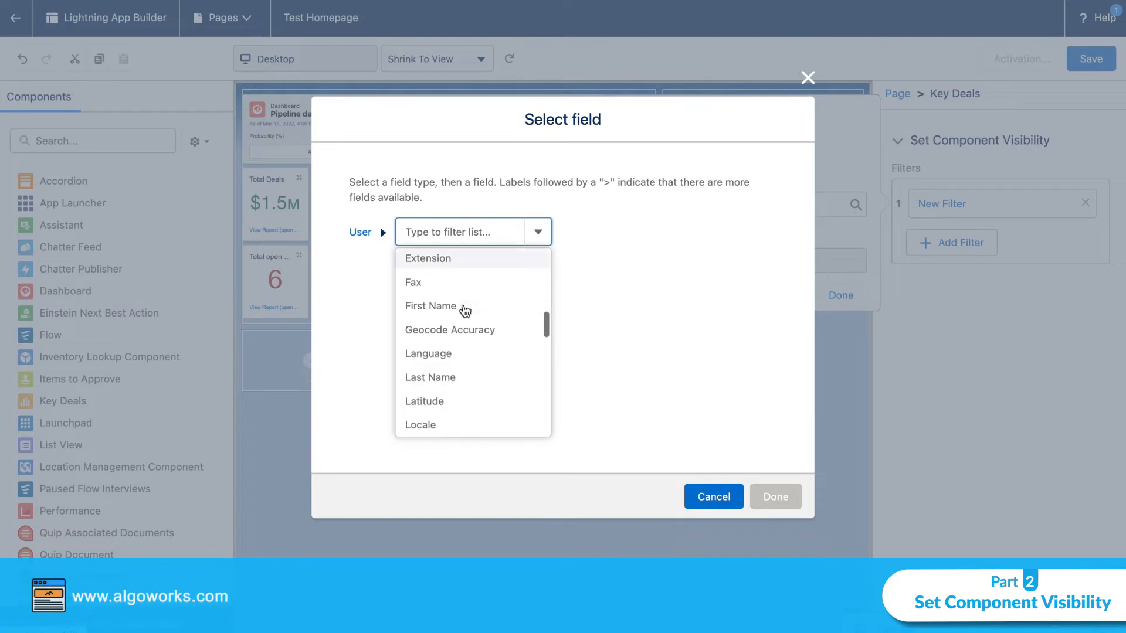
{"action": "scroll", "coordinate": [464, 311], "scroll_direction": "down", "scroll_amount": 2}
{"action": "scroll", "coordinate": [460, 308], "scroll_direction": "up", "scroll_amount": 2}
{"action": "left_click", "coordinate": [455, 305]}
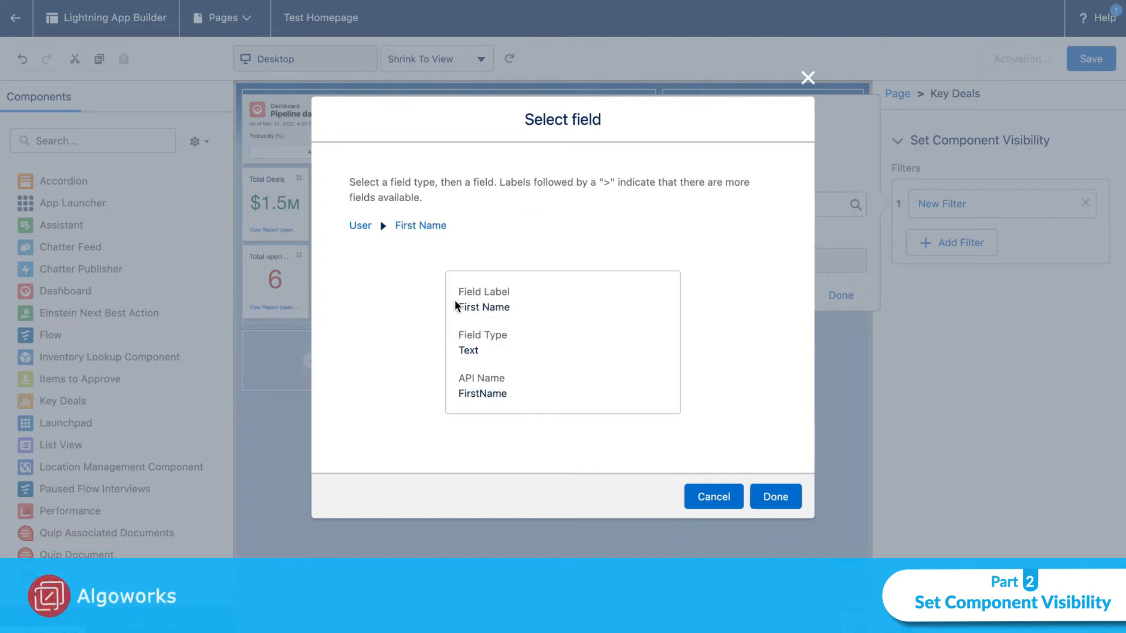
{"action": "left_click", "coordinate": [773, 496]}
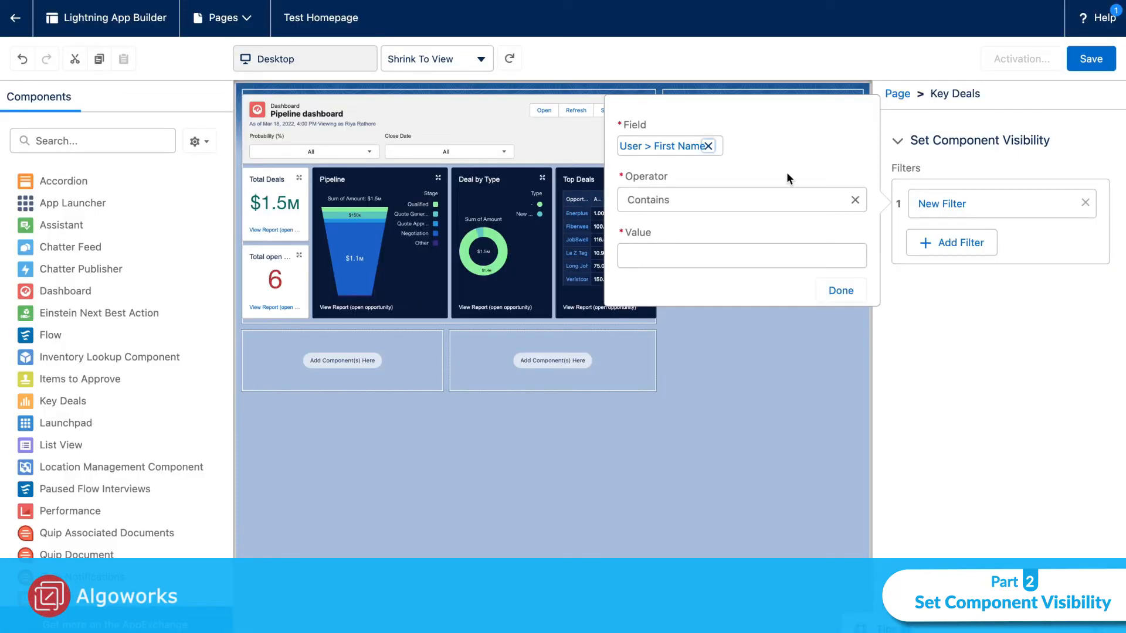
- Complete the Key Deals visibility filter by entering the user's first name as its value
{"action": "left_click", "coordinate": [675, 253]}
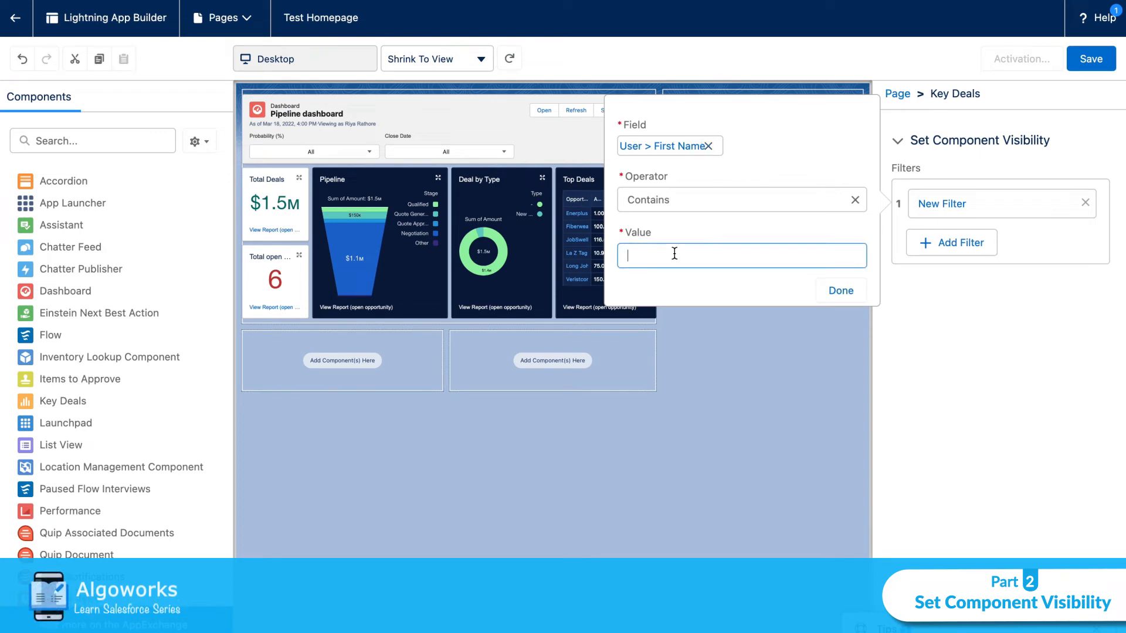
{"action": "type", "text": "Riya"}
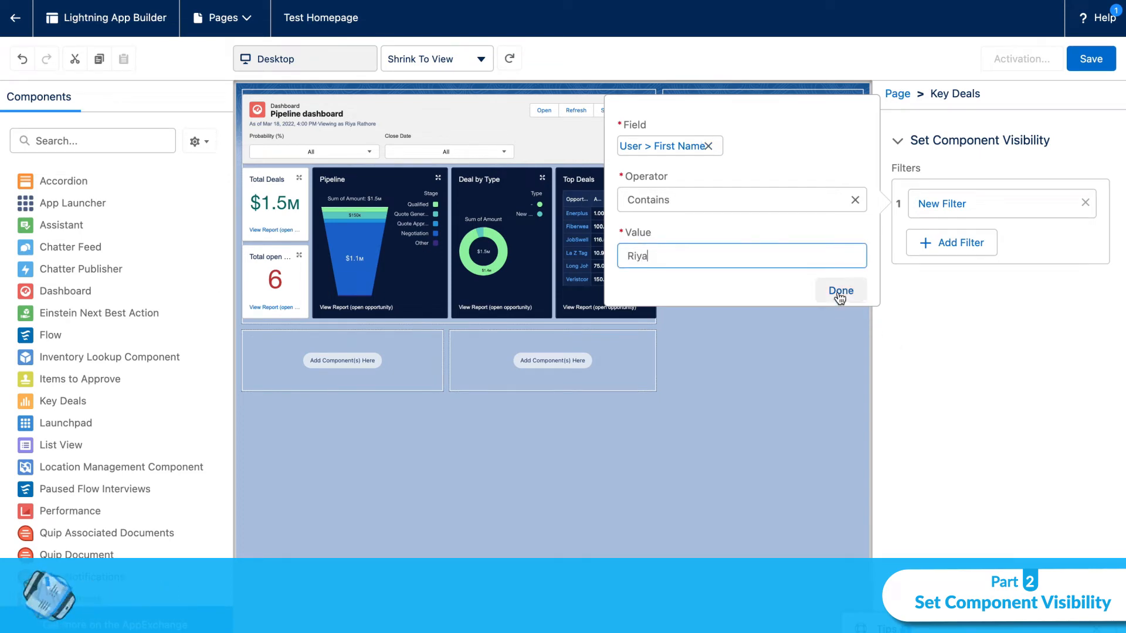
{"action": "left_click", "coordinate": [839, 290]}
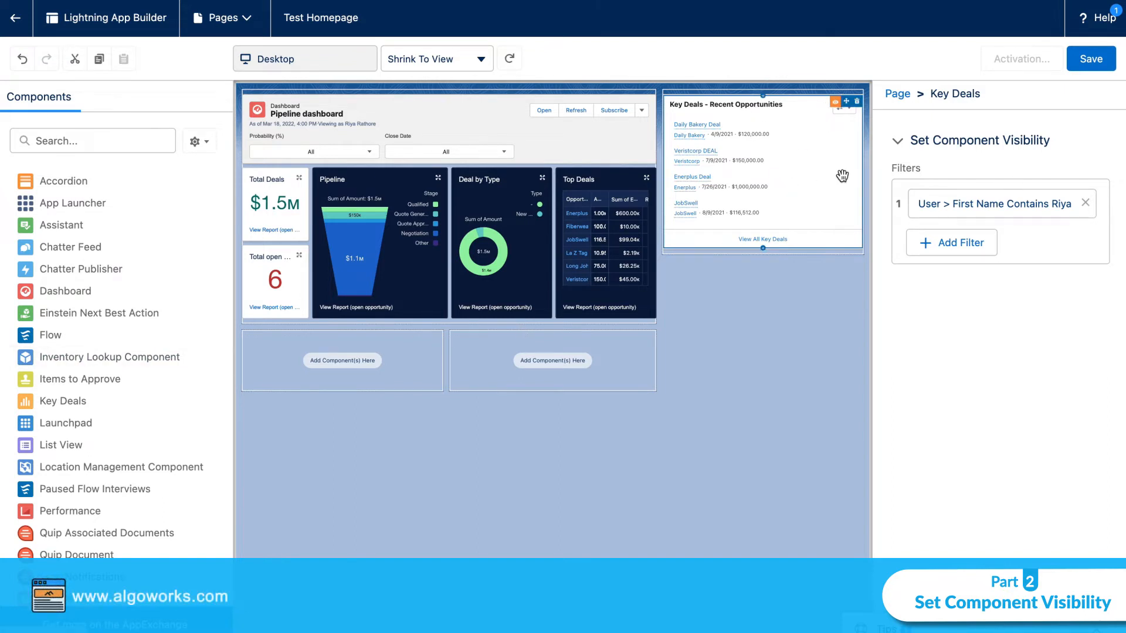
{"action": "left_click", "coordinate": [494, 145]}
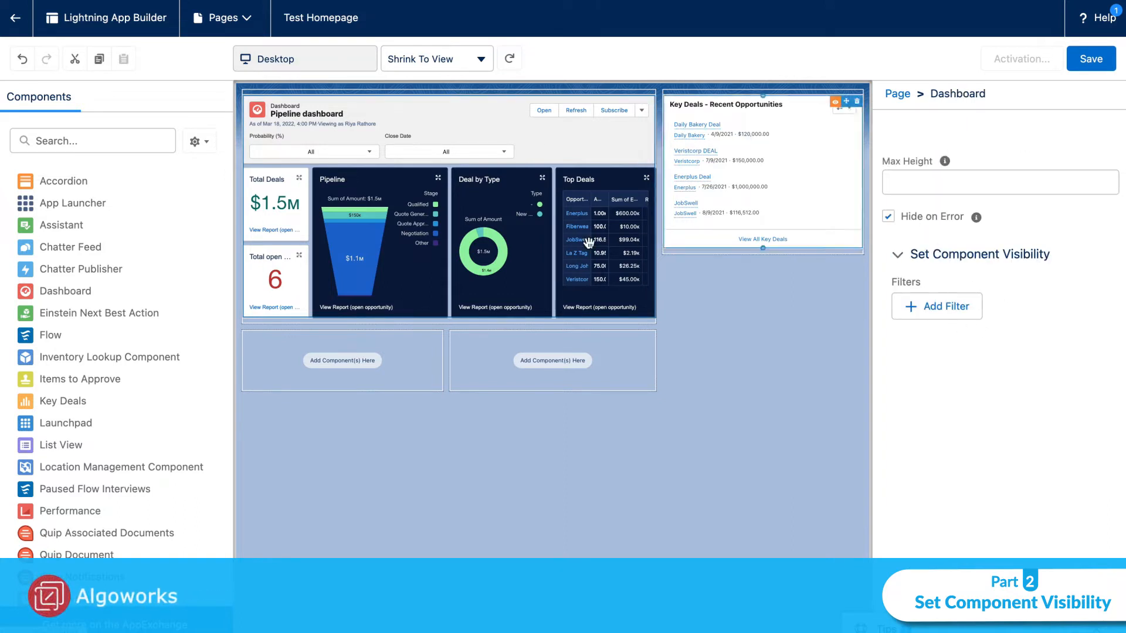
{"action": "left_click", "coordinate": [734, 164]}
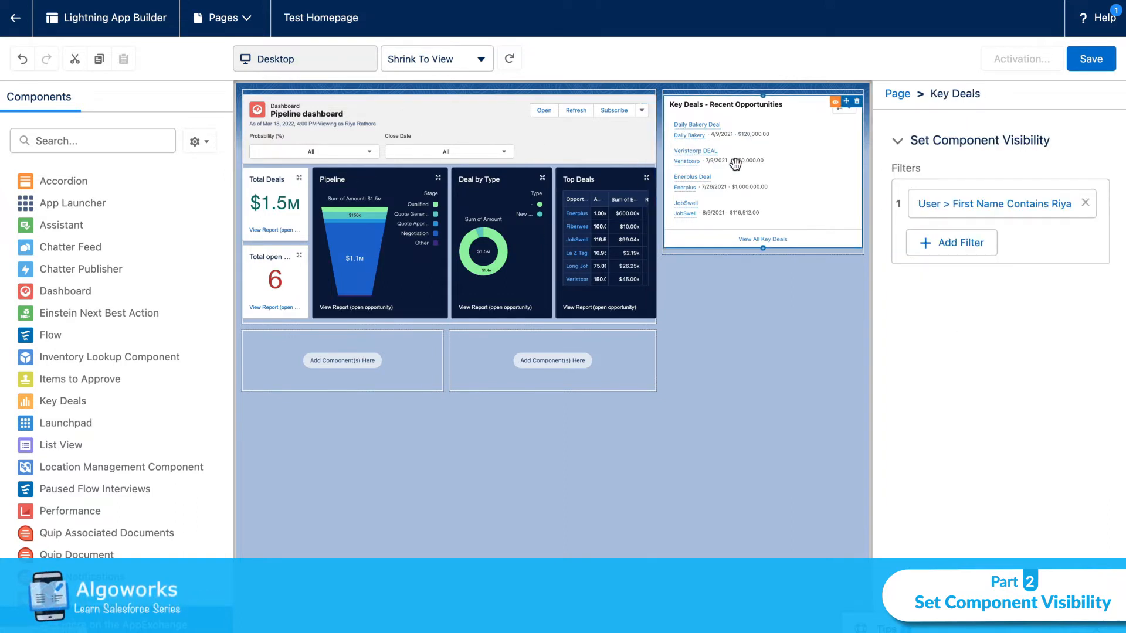
{"action": "left_click", "coordinate": [530, 135]}
{"action": "left_click", "coordinate": [284, 430]}
- Add the Report Chart component to the first of the two equal-width regions below the dashboard
{"action": "scroll", "coordinate": [176, 364], "scroll_direction": "down", "scroll_amount": 6}
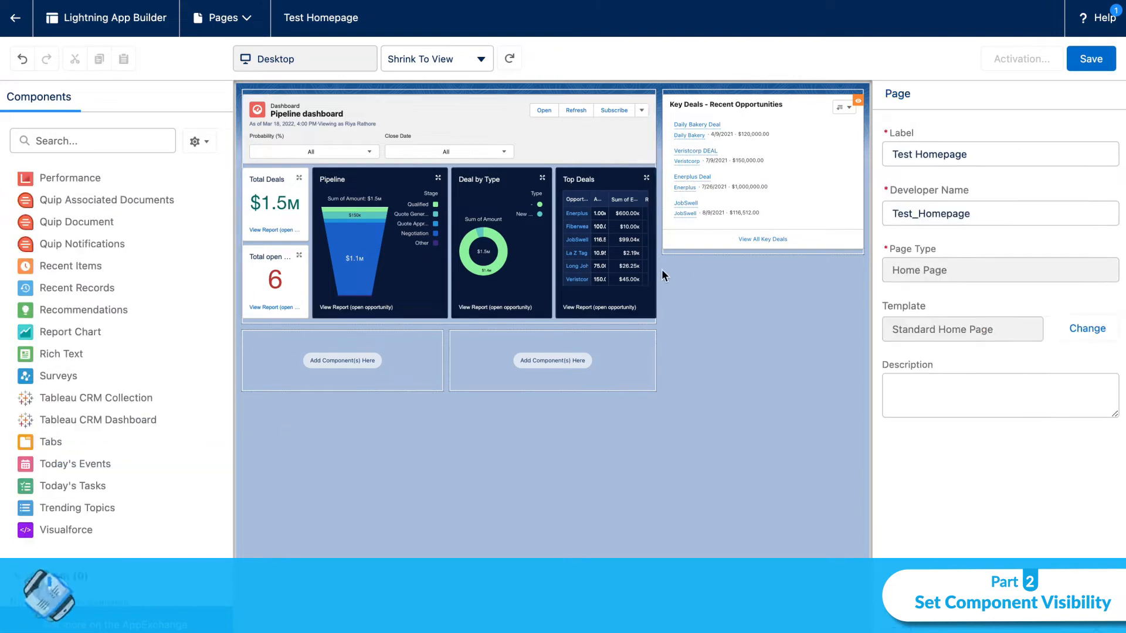
{"action": "scroll", "coordinate": [117, 369], "scroll_direction": "up", "scroll_amount": 1}
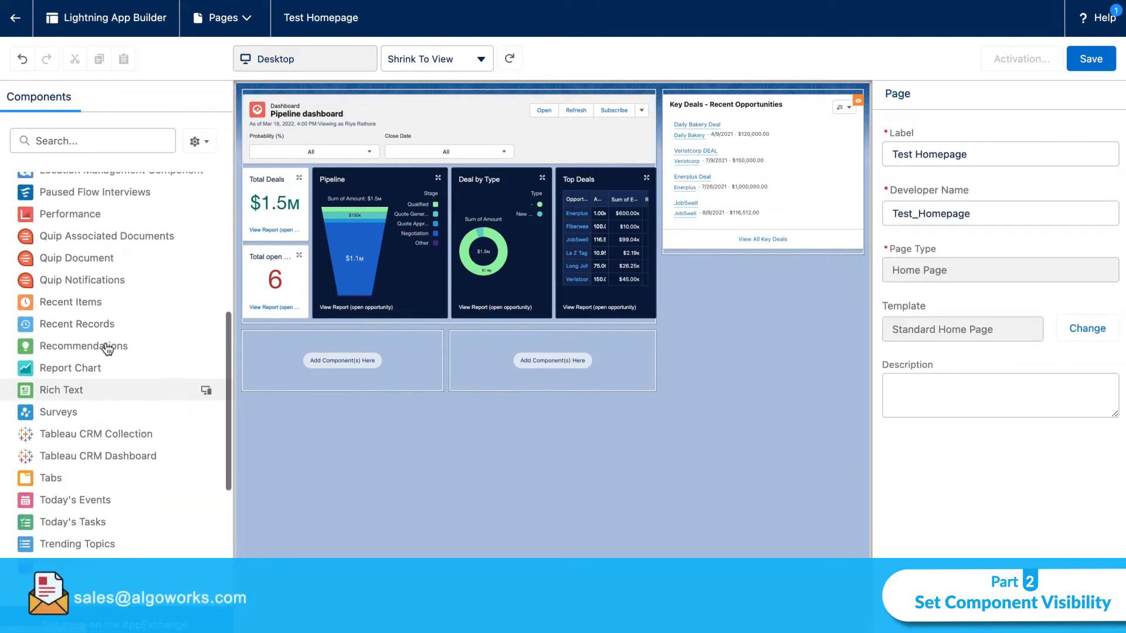
{"action": "left_click_drag", "start_coordinate": [75, 375], "coordinate": [266, 354]}
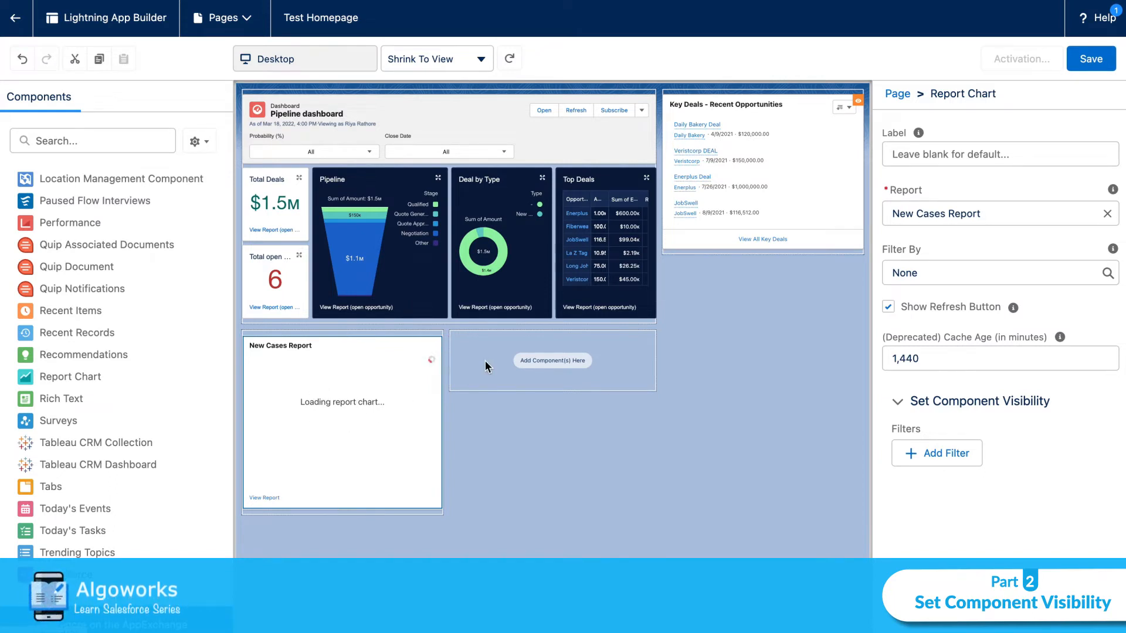
- Add the Today's Events component to the empty region beside the report chart, with Today's Tasks beneath it
{"action": "scroll", "coordinate": [105, 393], "scroll_direction": "down", "scroll_amount": 1}
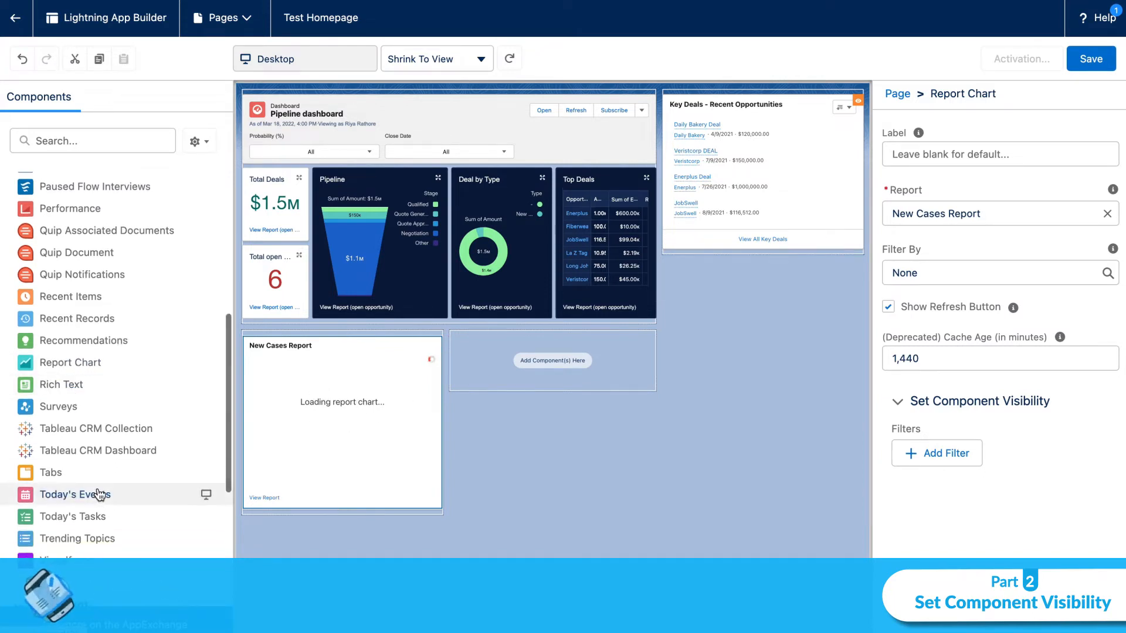
{"action": "left_click_drag", "start_coordinate": [98, 494], "coordinate": [533, 350]}
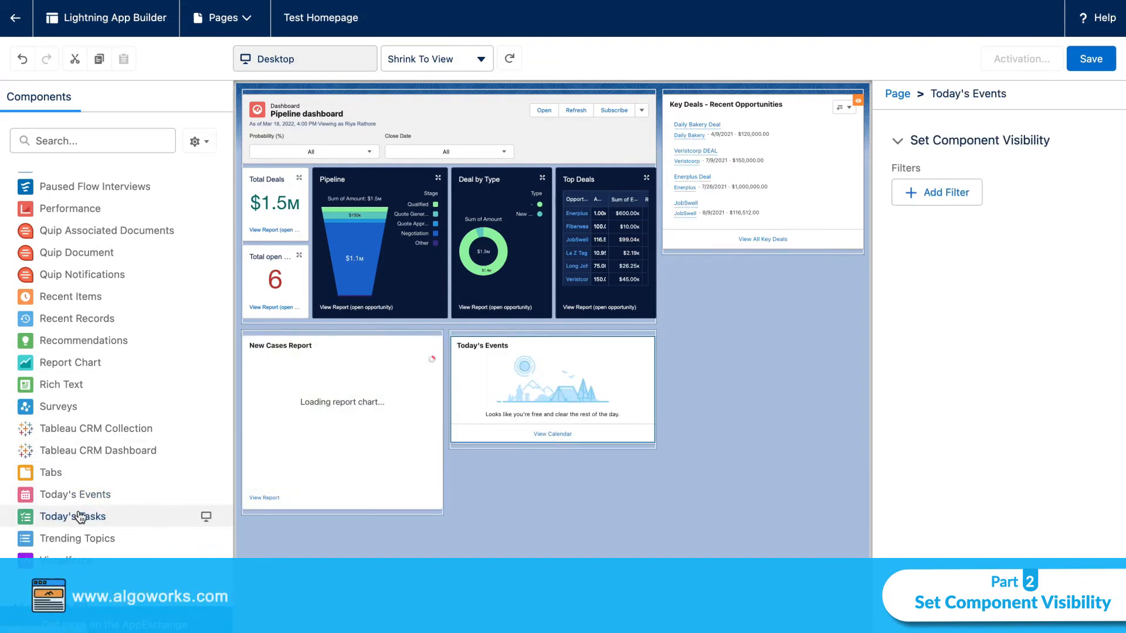
{"action": "left_click_drag", "start_coordinate": [81, 519], "coordinate": [529, 397]}
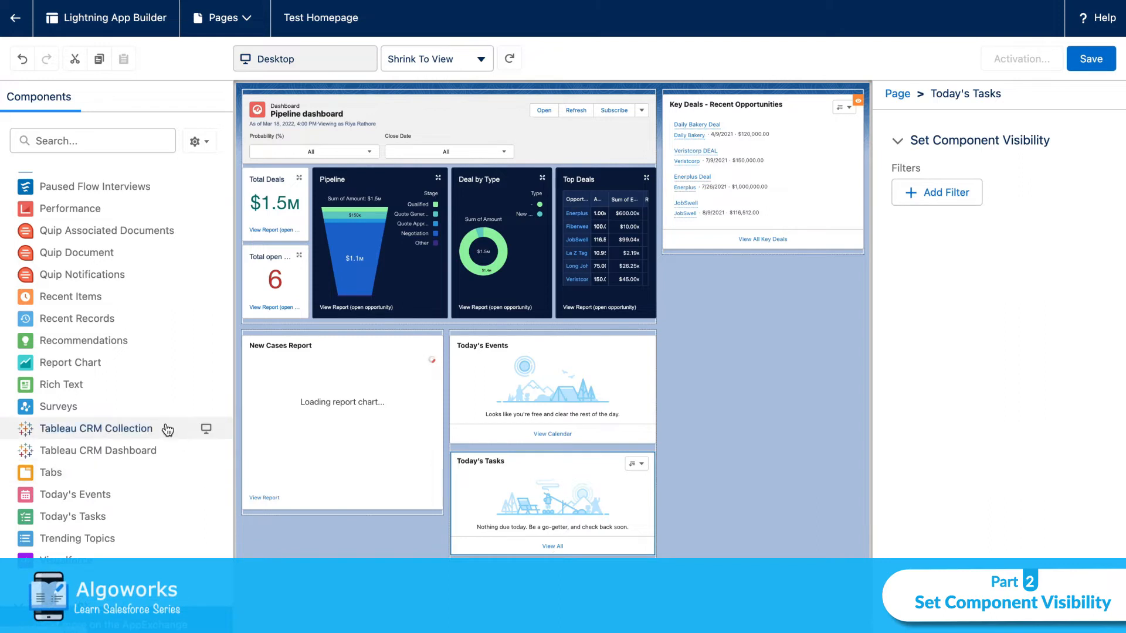
- Add the Chatter Feed component to the sidebar region beneath Key Deals
{"action": "scroll", "coordinate": [167, 430], "scroll_direction": "up", "scroll_amount": 2}
{"action": "scroll", "coordinate": [167, 430], "scroll_direction": "up", "scroll_amount": 4}
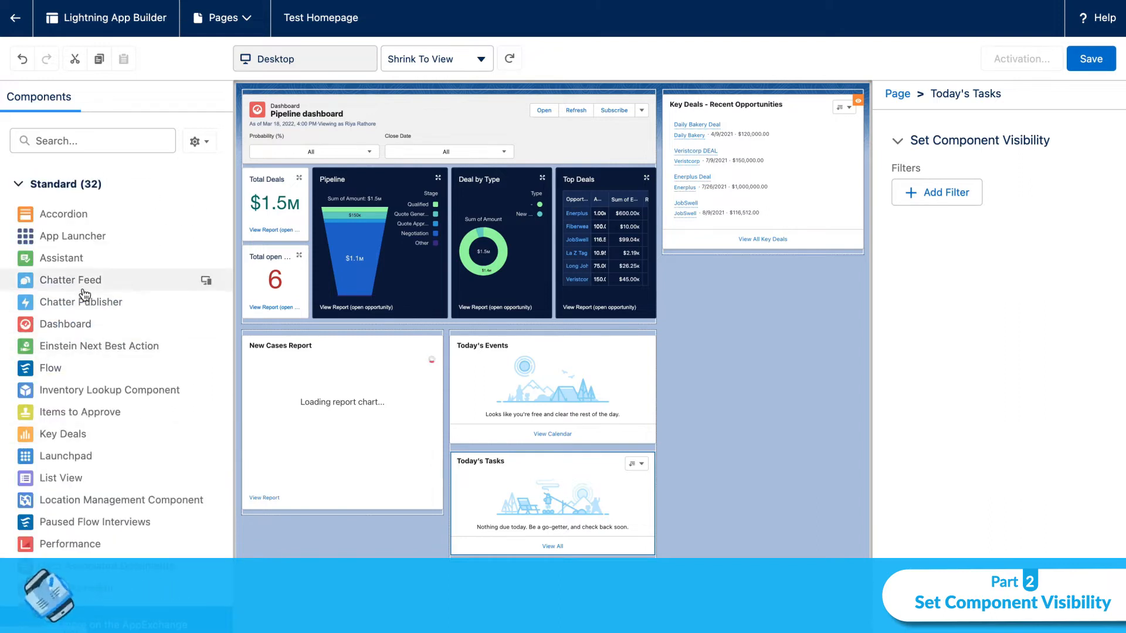
{"action": "left_click_drag", "start_coordinate": [84, 290], "coordinate": [673, 243]}
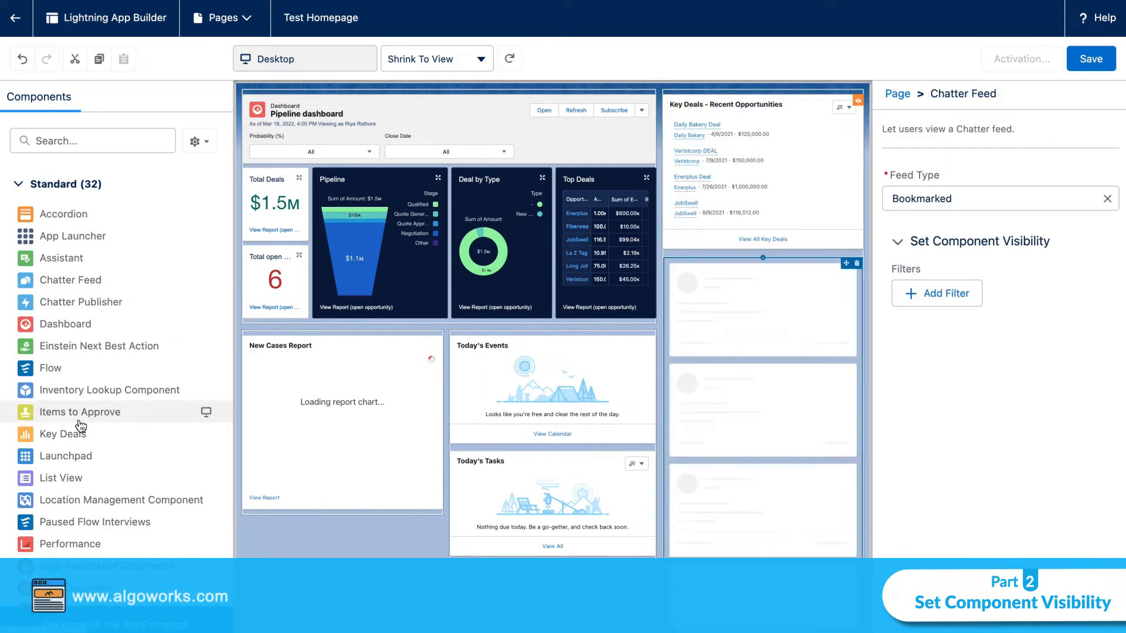
- Save the home page and start its activation
{"action": "scroll", "coordinate": [94, 468], "scroll_direction": "down", "scroll_amount": 5}
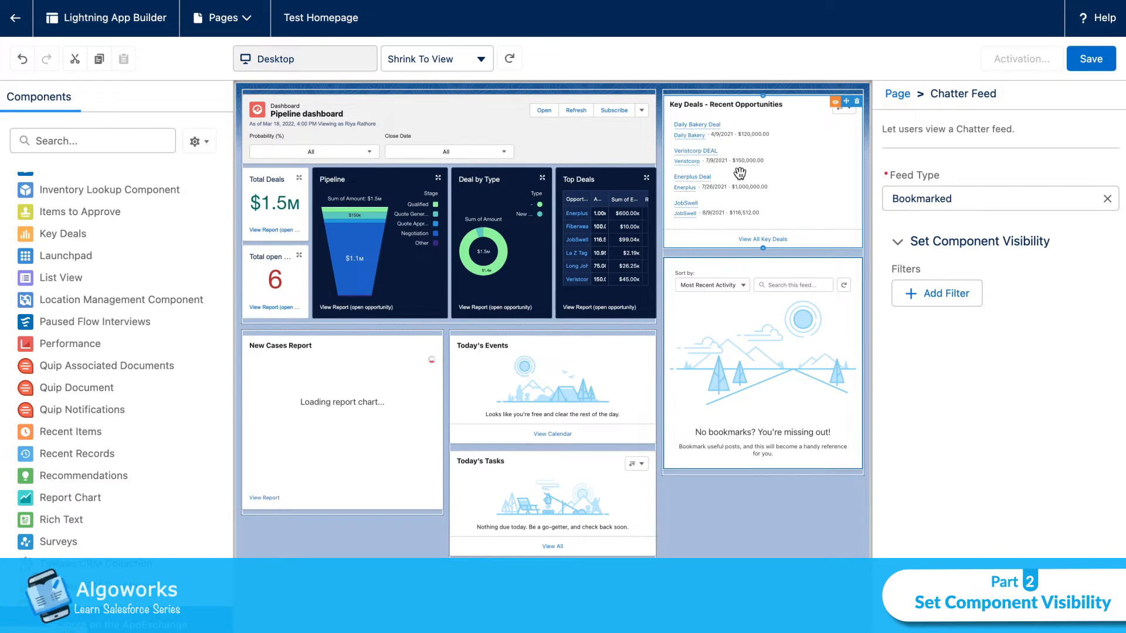
{"action": "left_click", "coordinate": [1105, 58]}
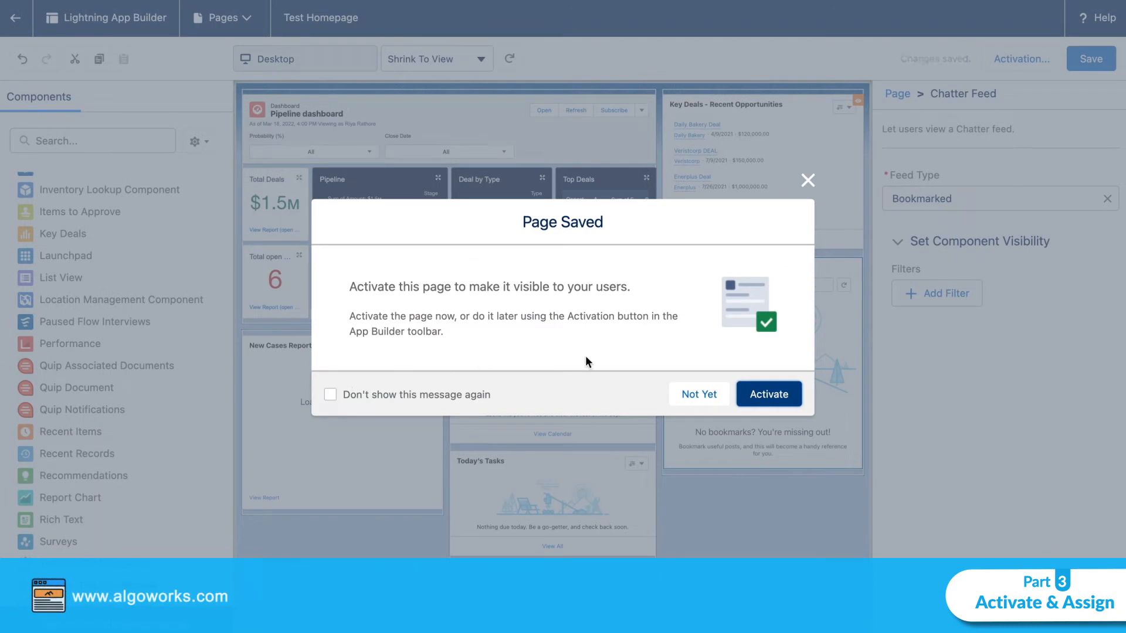
{"action": "left_click", "coordinate": [746, 404]}
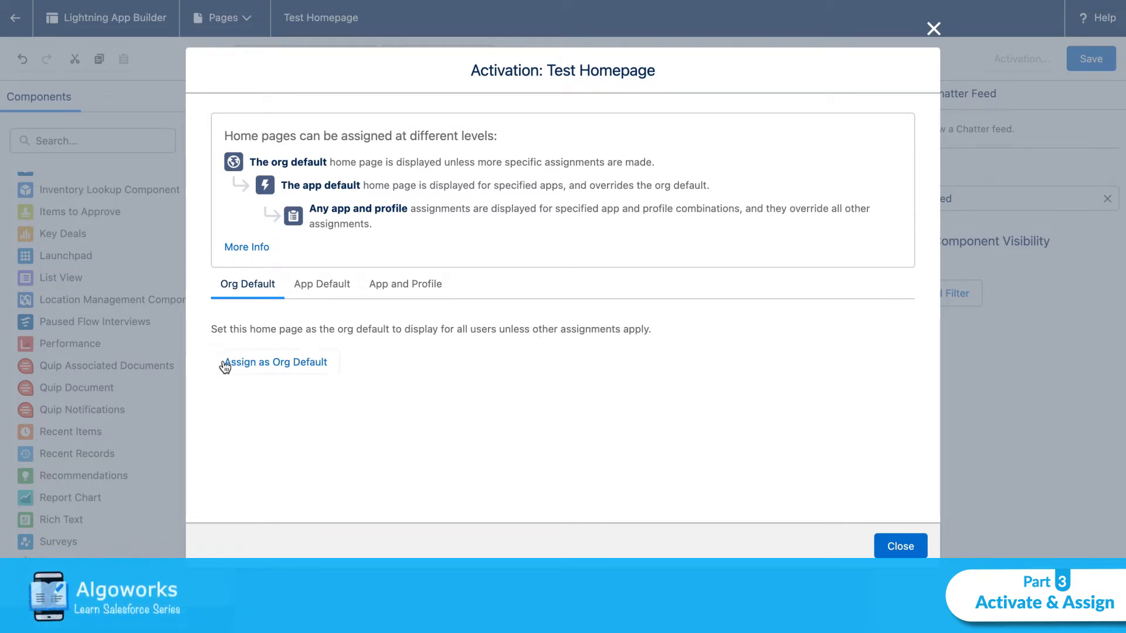
- Assign the home page at the app and profile level, selecting the Sales app
{"action": "left_click", "coordinate": [402, 285]}
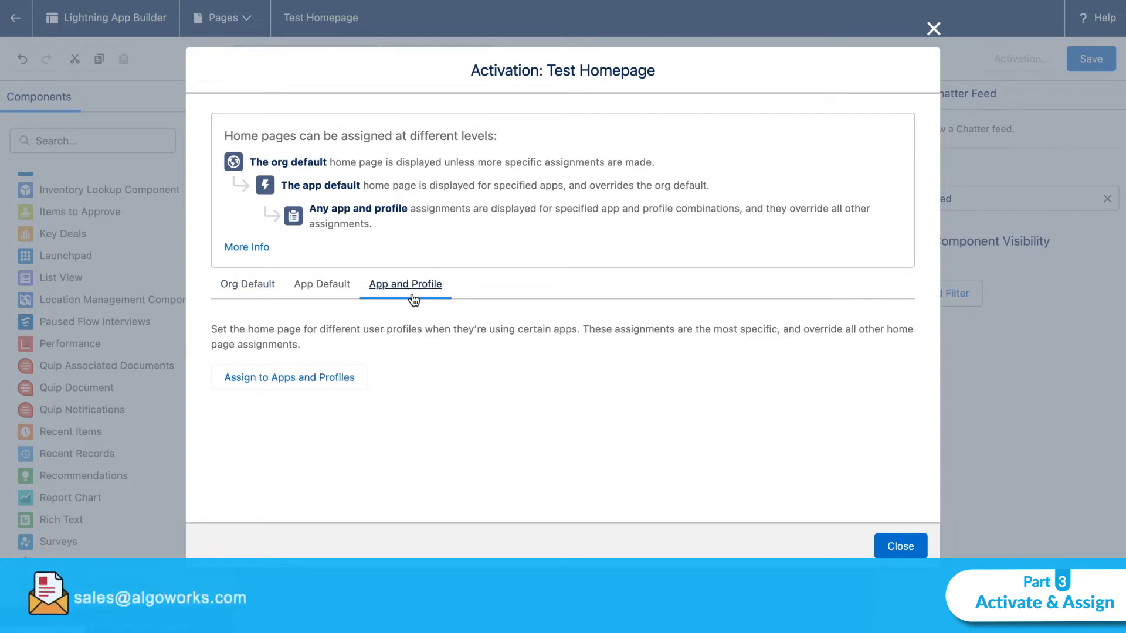
{"action": "left_click", "coordinate": [304, 381]}
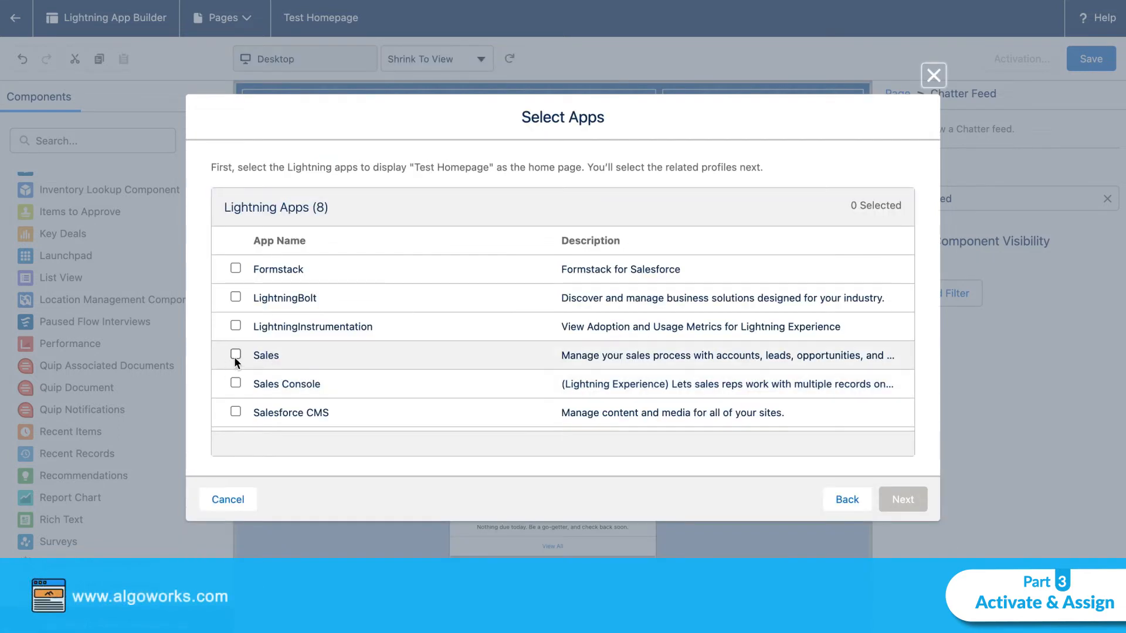
{"action": "left_click", "coordinate": [235, 355]}
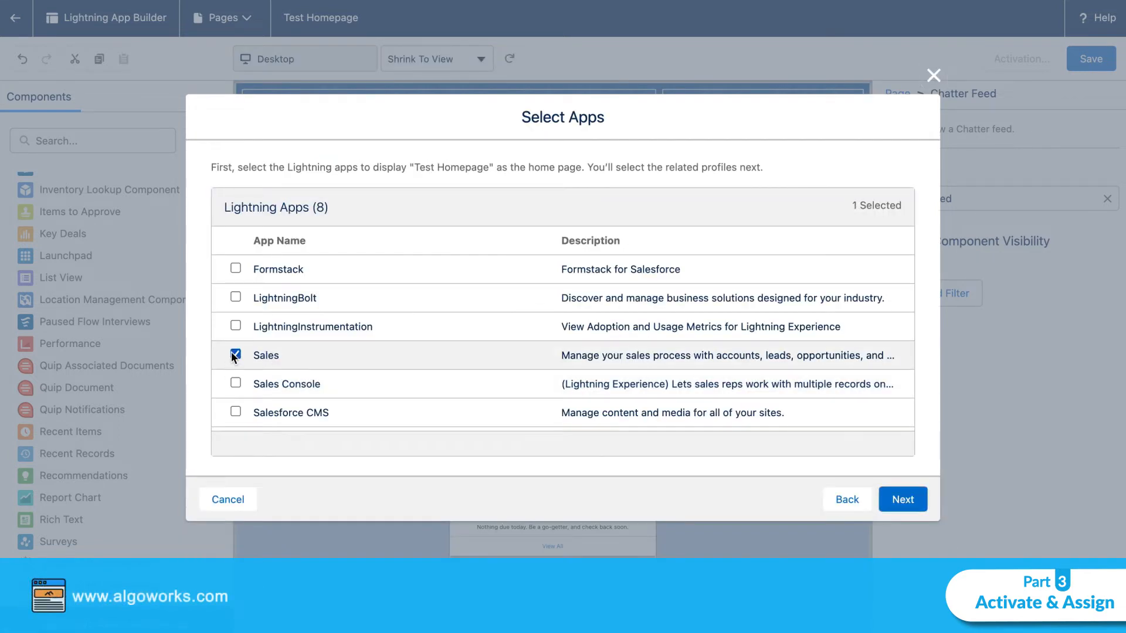
{"action": "left_click", "coordinate": [902, 501]}
- Select the System Administrator profile for the assignment, then save the assignment and the page
{"action": "scroll", "coordinate": [312, 370], "scroll_direction": "down", "scroll_amount": 15}
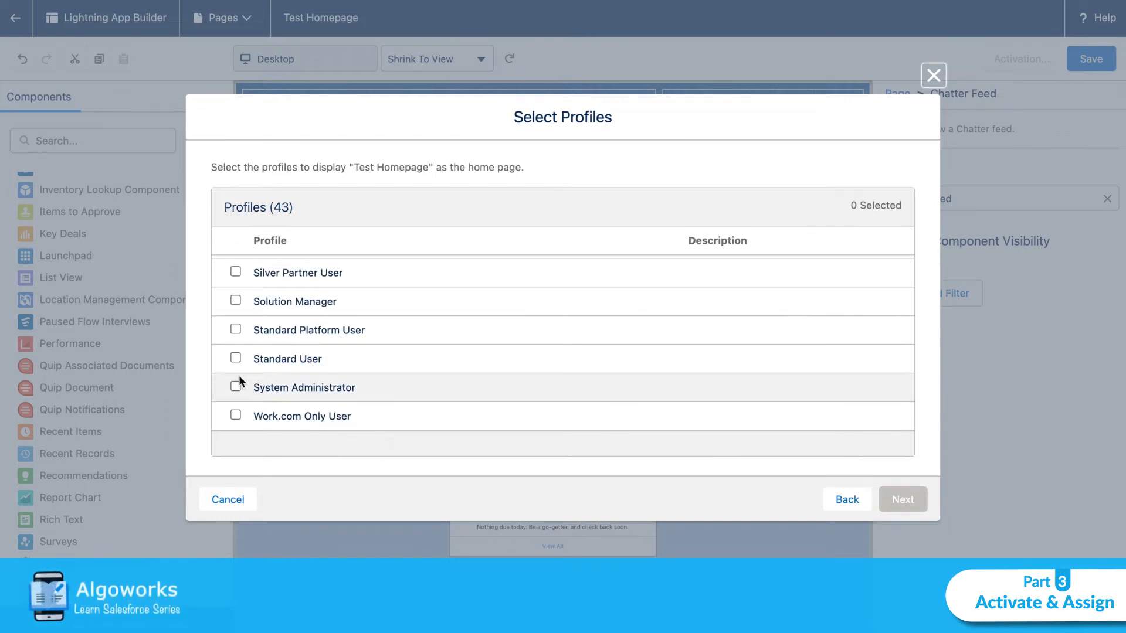
{"action": "left_click", "coordinate": [235, 386]}
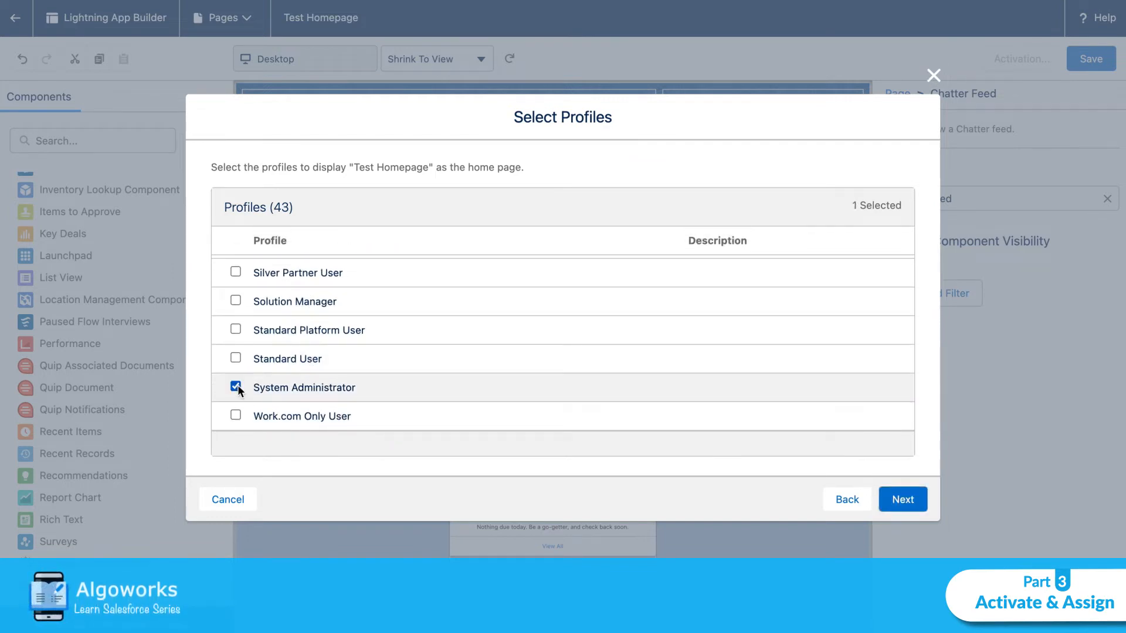
{"action": "left_click", "coordinate": [907, 500]}
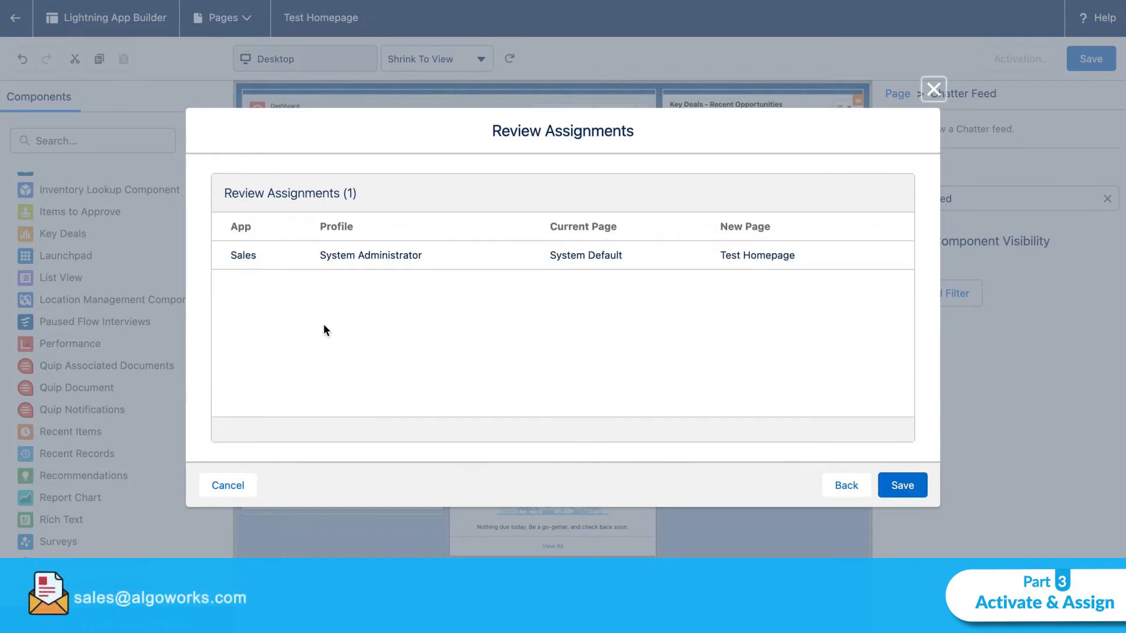
{"action": "left_click", "coordinate": [919, 485]}
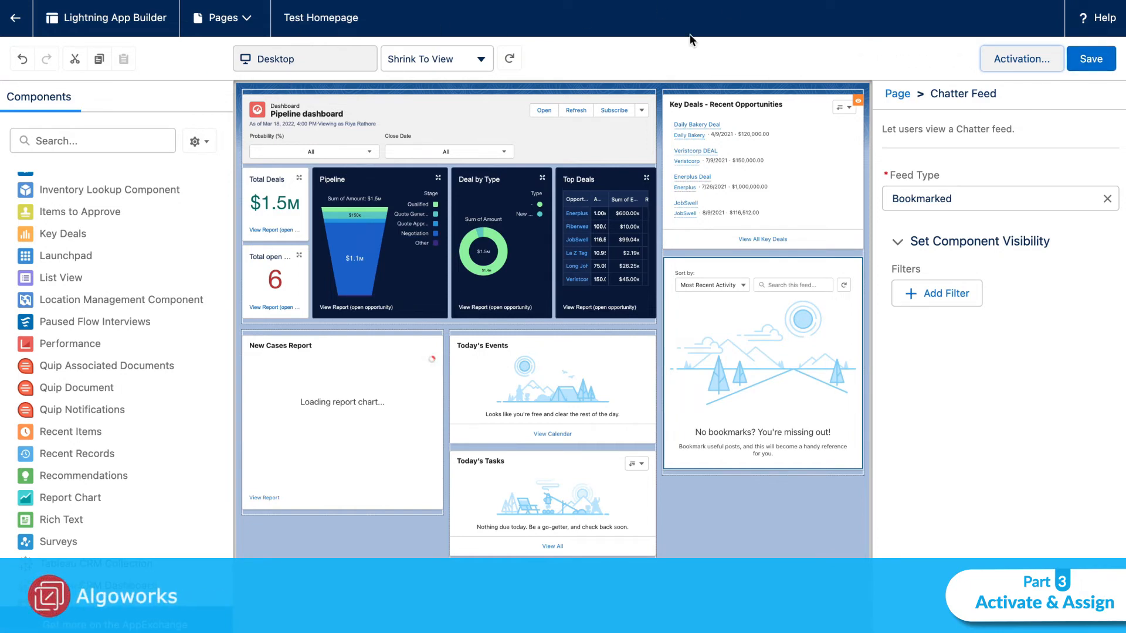
{"action": "left_click", "coordinate": [1091, 58]}
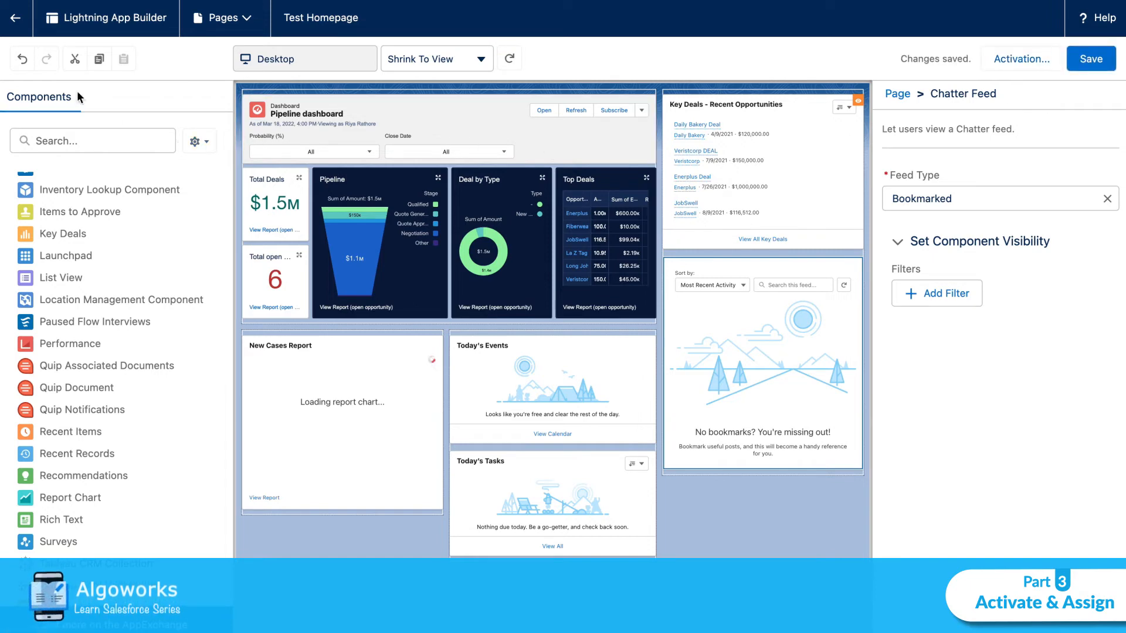
- Leave the page builder and open the Sales app by searching the apps for "sales"
{"action": "left_click", "coordinate": [15, 14]}
{"action": "left_click", "coordinate": [24, 52]}
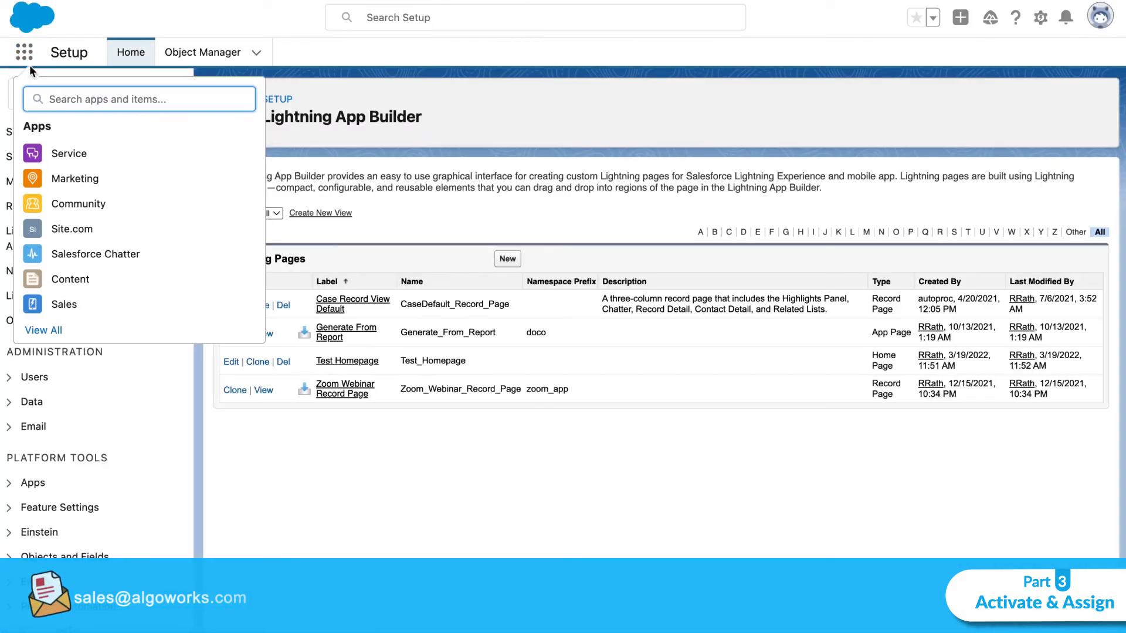
{"action": "type", "text": "sal"}
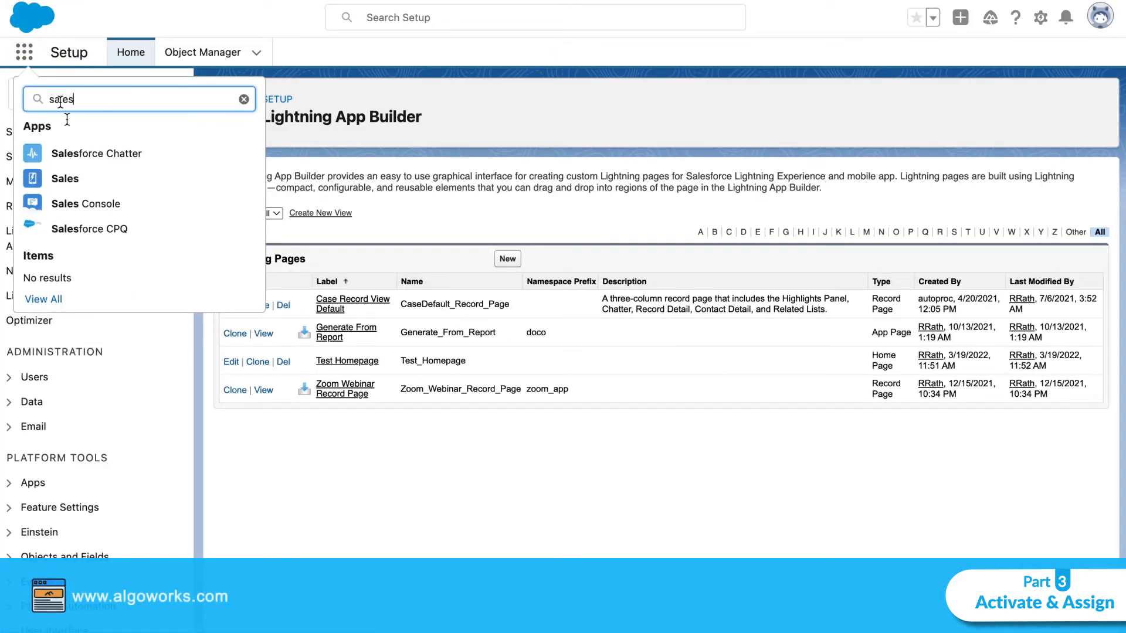
{"action": "type", "text": "es"}
{"action": "left_click", "coordinate": [73, 178]}
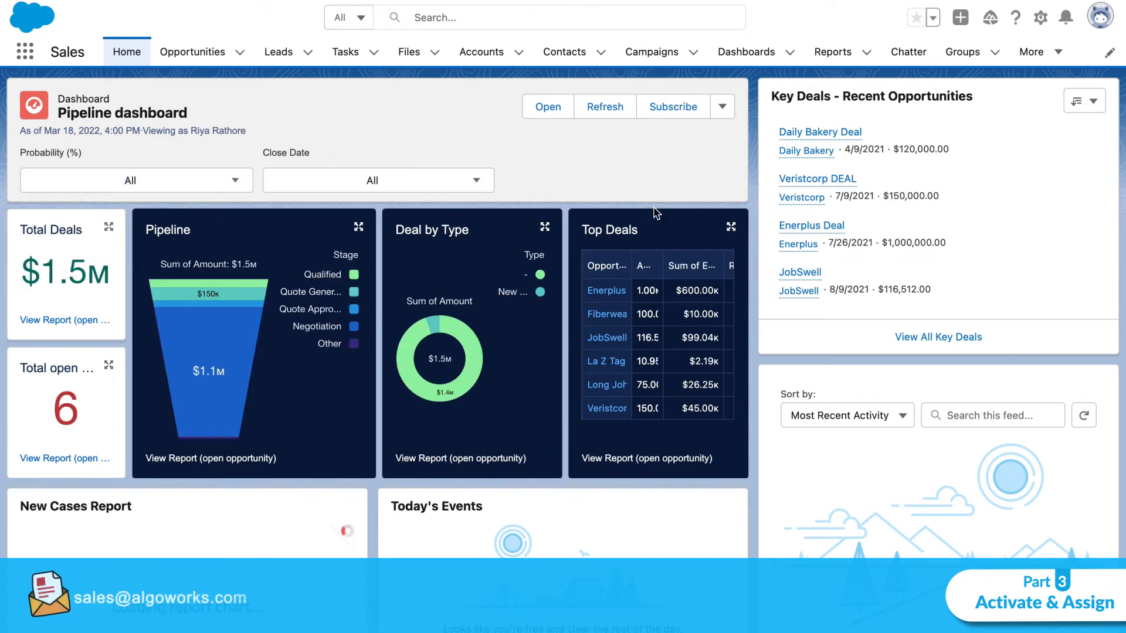
- Review the Sales home page's dashboard, report, events, tasks and feed components, and preview a Key Deals opportunity
{"action": "scroll", "coordinate": [161, 548], "scroll_direction": "down", "scroll_amount": 4}
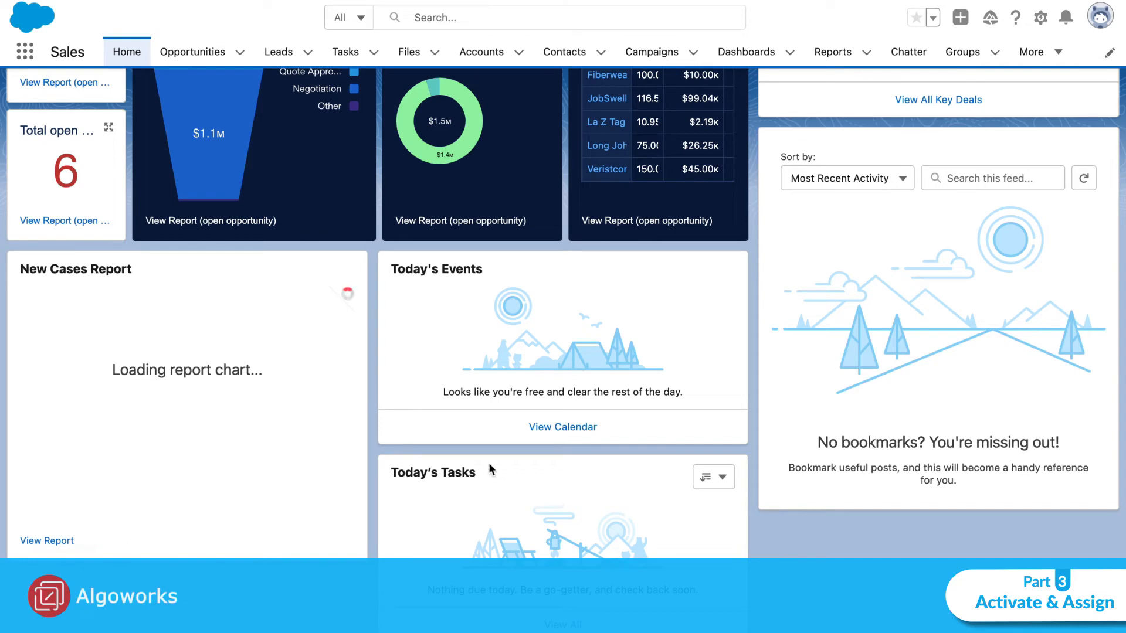
{"action": "scroll", "coordinate": [877, 298], "scroll_direction": "up", "scroll_amount": 2}
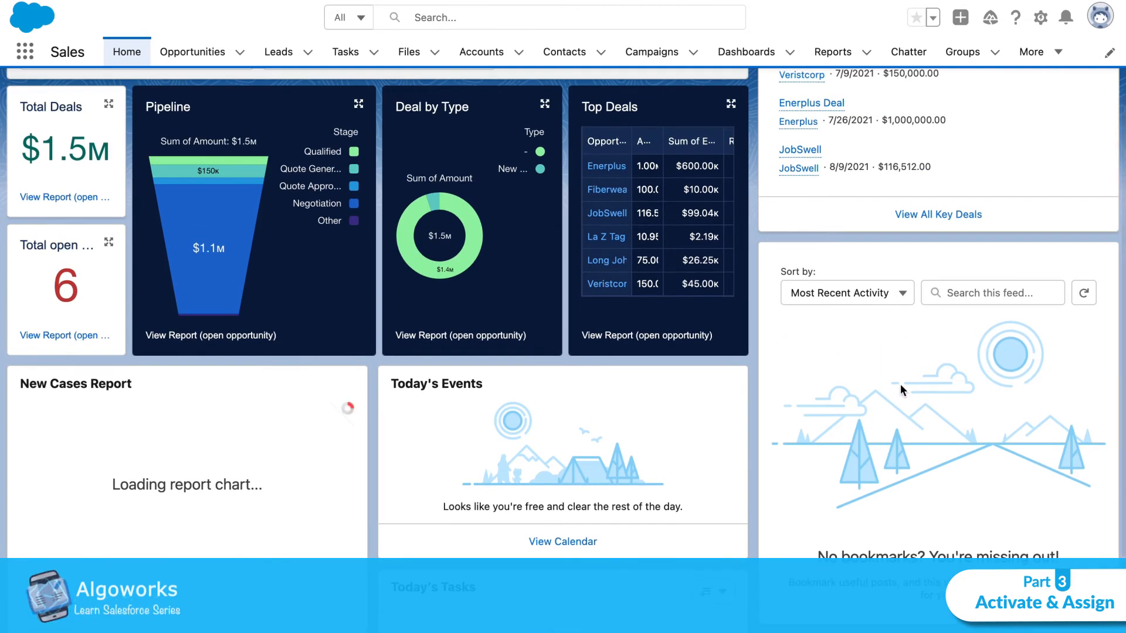
{"action": "scroll", "coordinate": [864, 305], "scroll_direction": "up", "scroll_amount": 2}
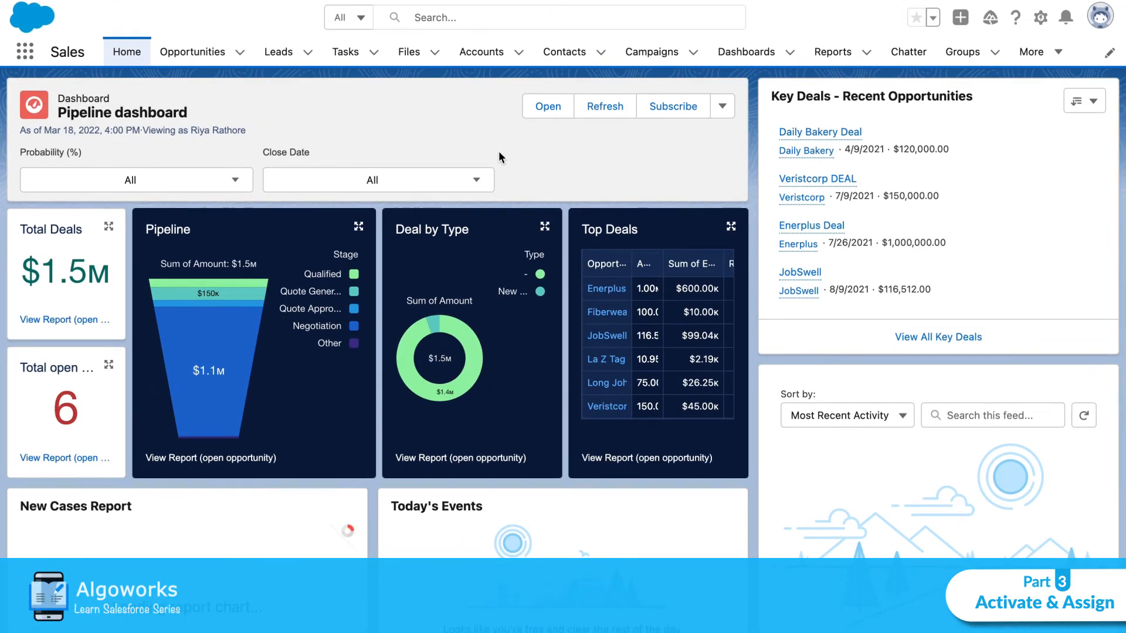
{"action": "mouse_move", "coordinate": [853, 123]}
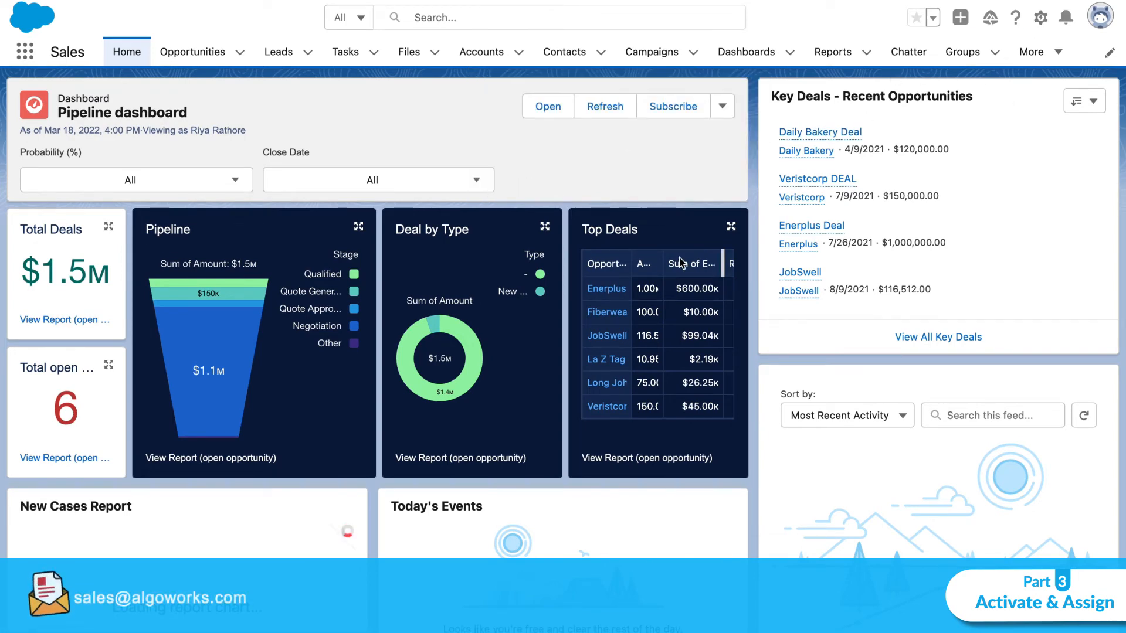
{"action": "mouse_move", "coordinate": [839, 187]}
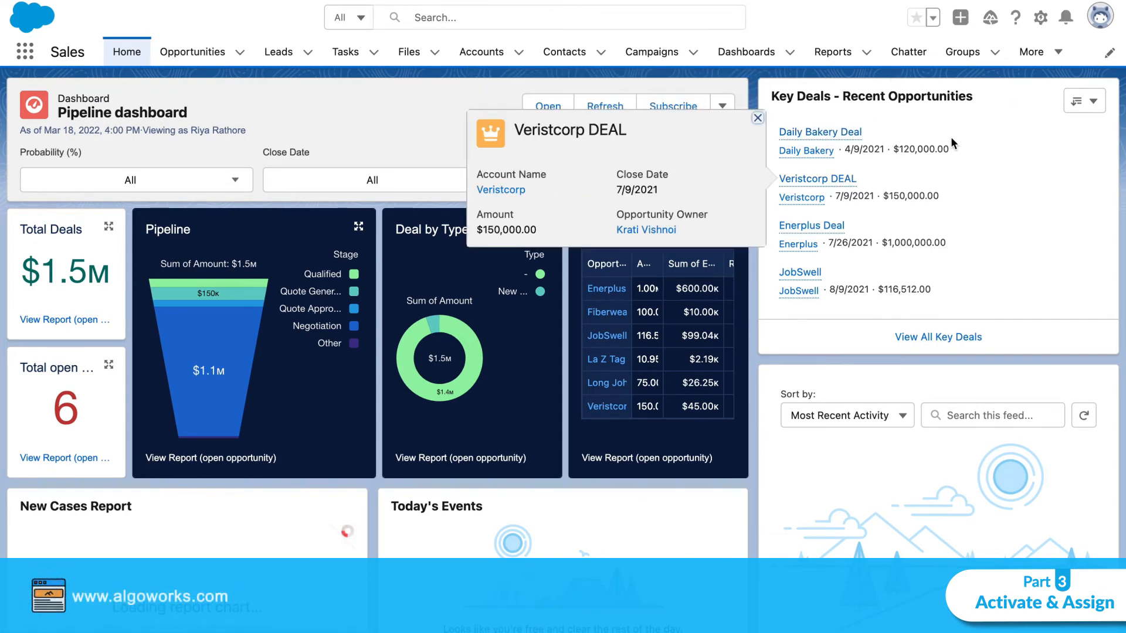
- Edit the current home page, replacing the New Cases Report chart beneath the dashboard with the Today's Tasks component
{"action": "left_click", "coordinate": [1042, 19]}
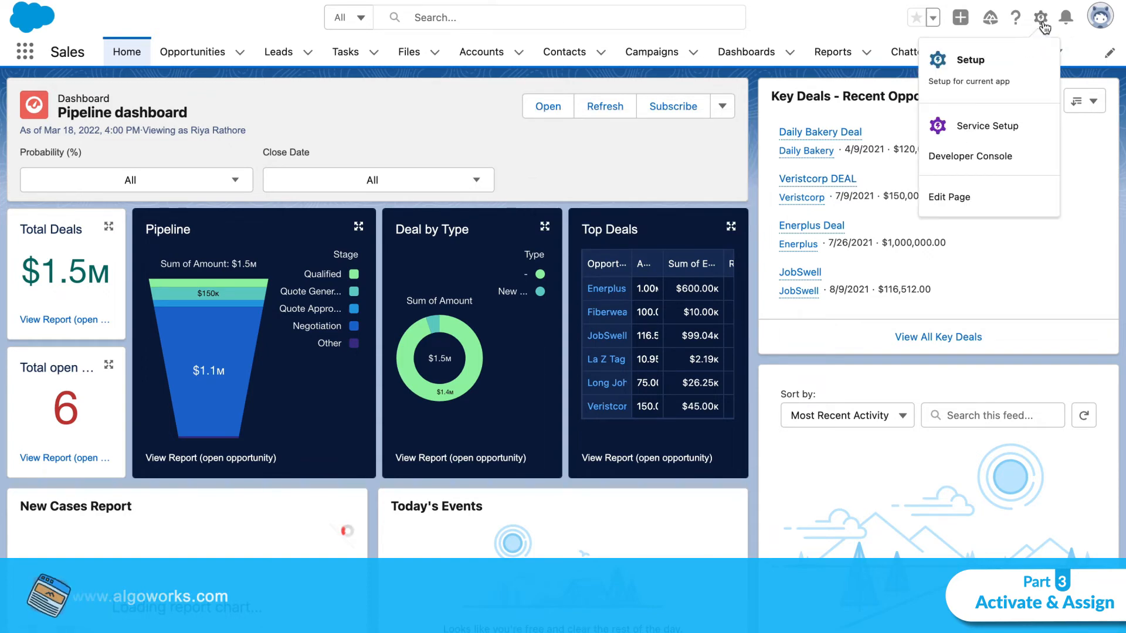
{"action": "left_click", "coordinate": [953, 198]}
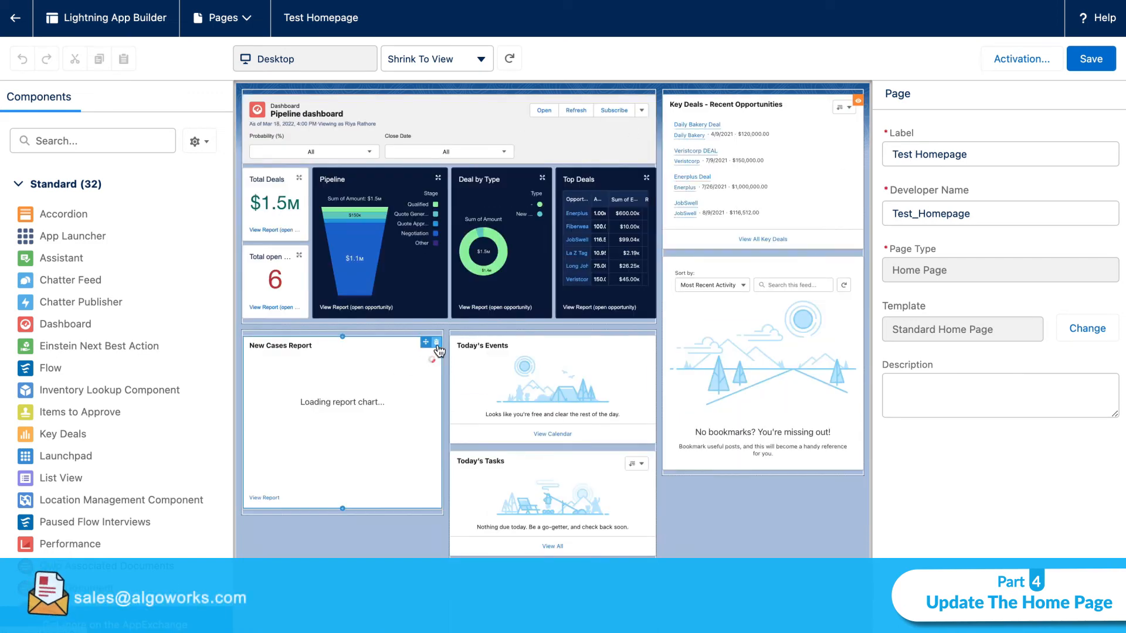
{"action": "left_click", "coordinate": [436, 342]}
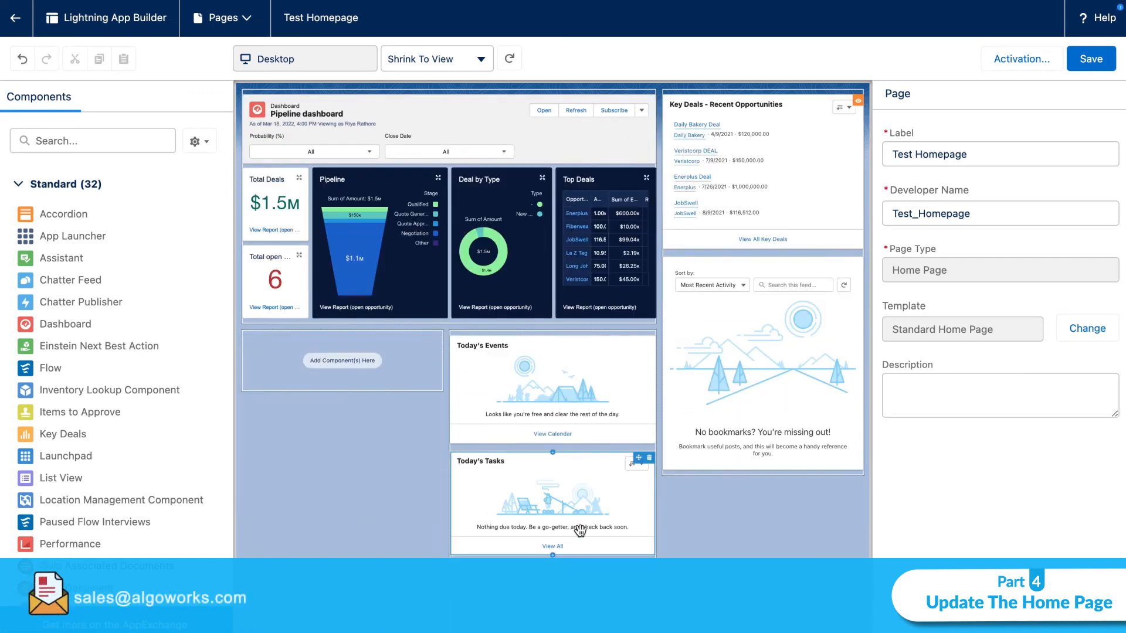
{"action": "left_click_drag", "start_coordinate": [556, 510], "coordinate": [351, 346]}
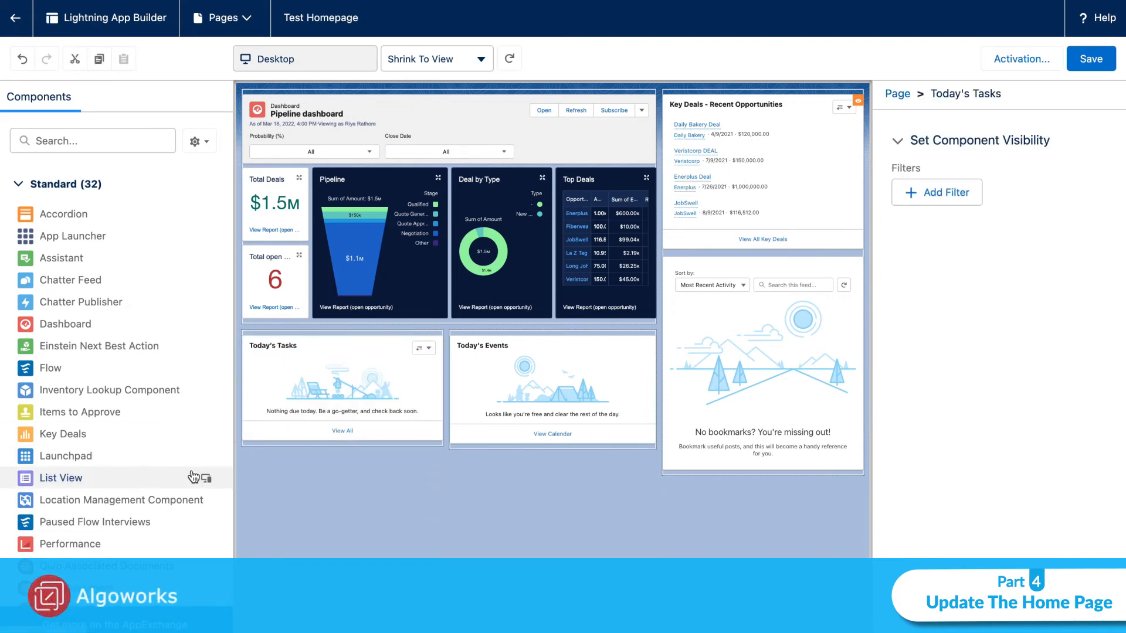
- Add the Recommendations component beneath Today's Events and save the page
{"action": "scroll", "coordinate": [194, 475], "scroll_direction": "down", "scroll_amount": 3}
{"action": "scroll", "coordinate": [194, 475], "scroll_direction": "down", "scroll_amount": 5}
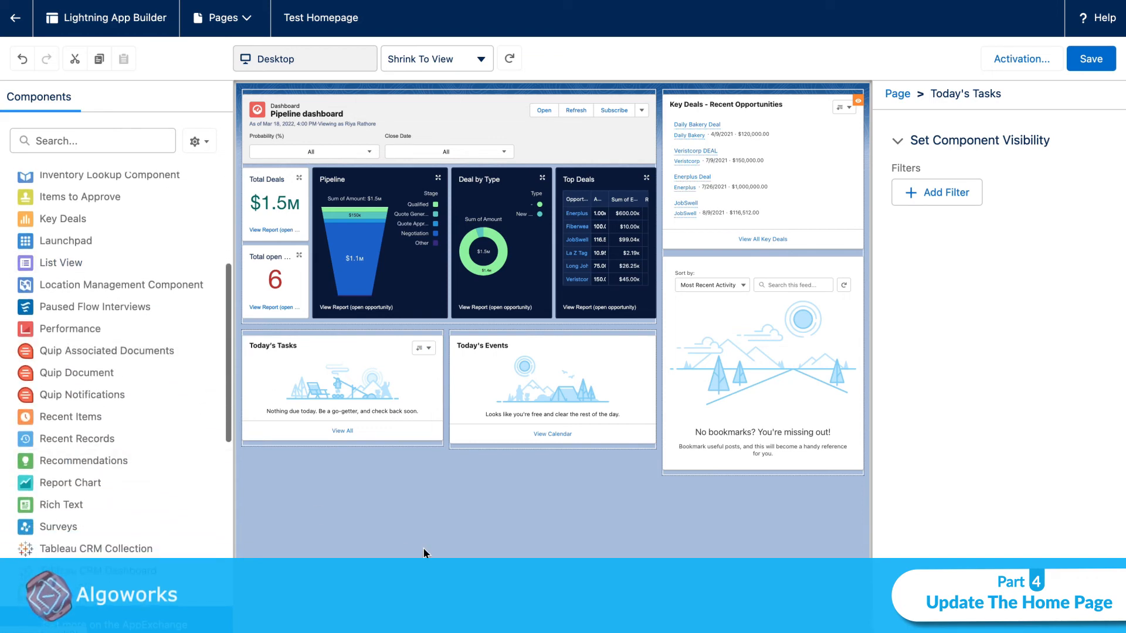
{"action": "scroll", "coordinate": [157, 532], "scroll_direction": "down", "scroll_amount": 1}
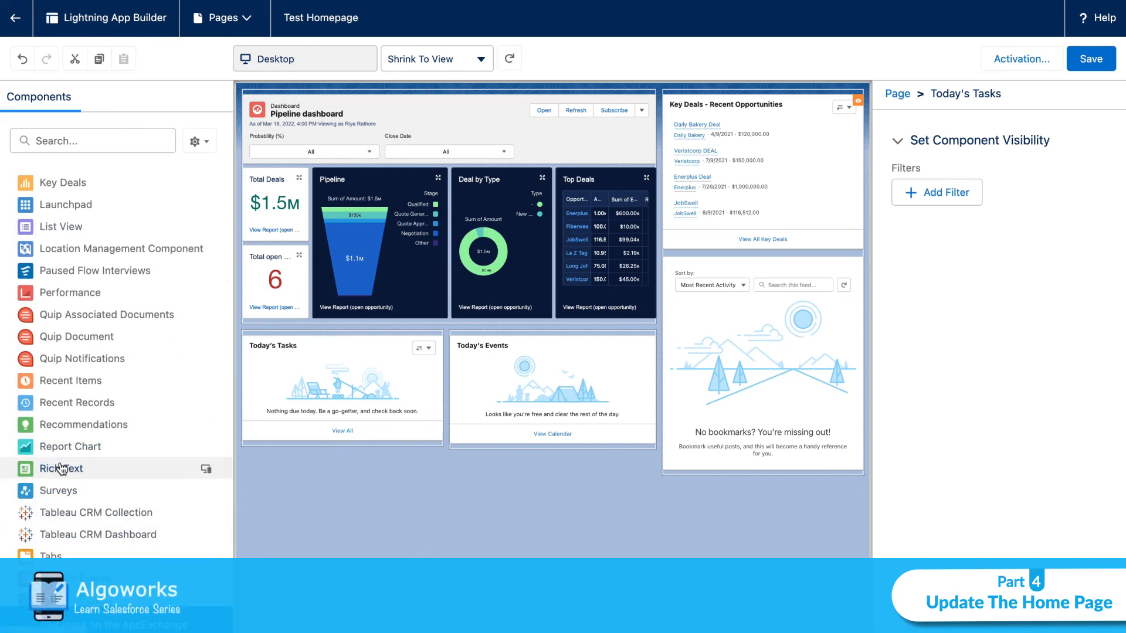
{"action": "scroll", "coordinate": [61, 468], "scroll_direction": "down", "scroll_amount": 1}
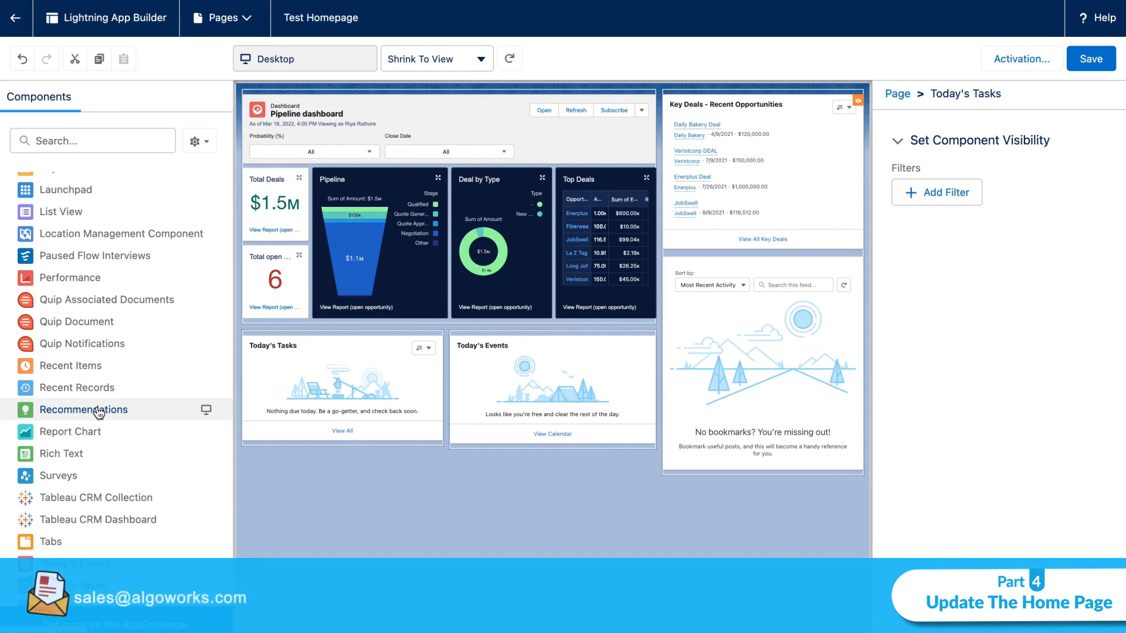
{"action": "left_click_drag", "start_coordinate": [66, 409], "coordinate": [530, 438]}
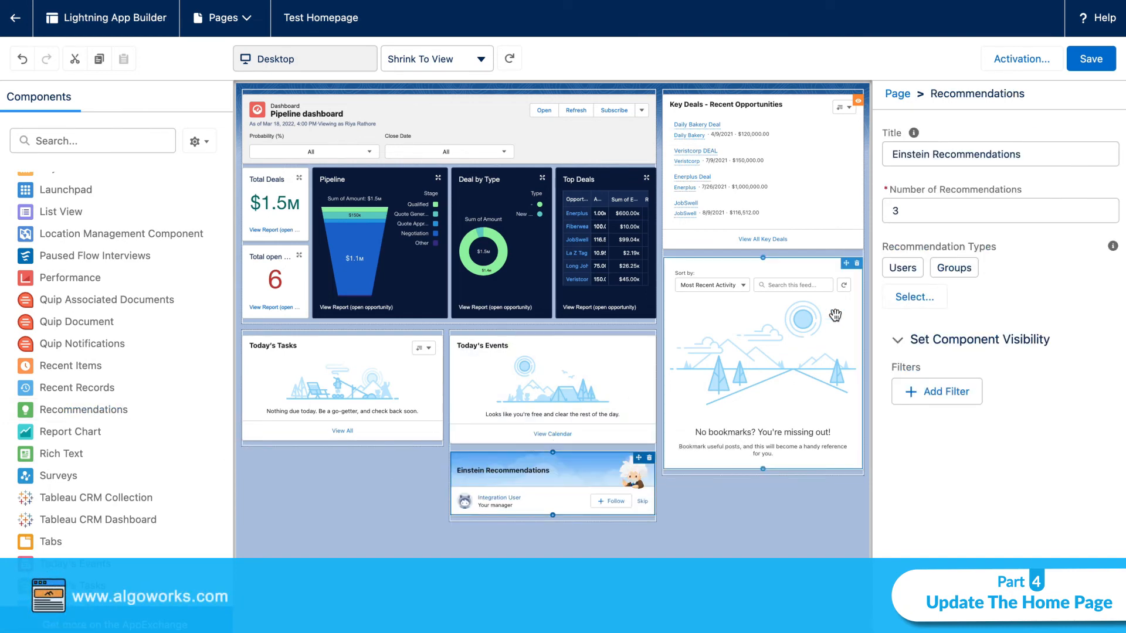
{"action": "left_click", "coordinate": [1086, 61]}
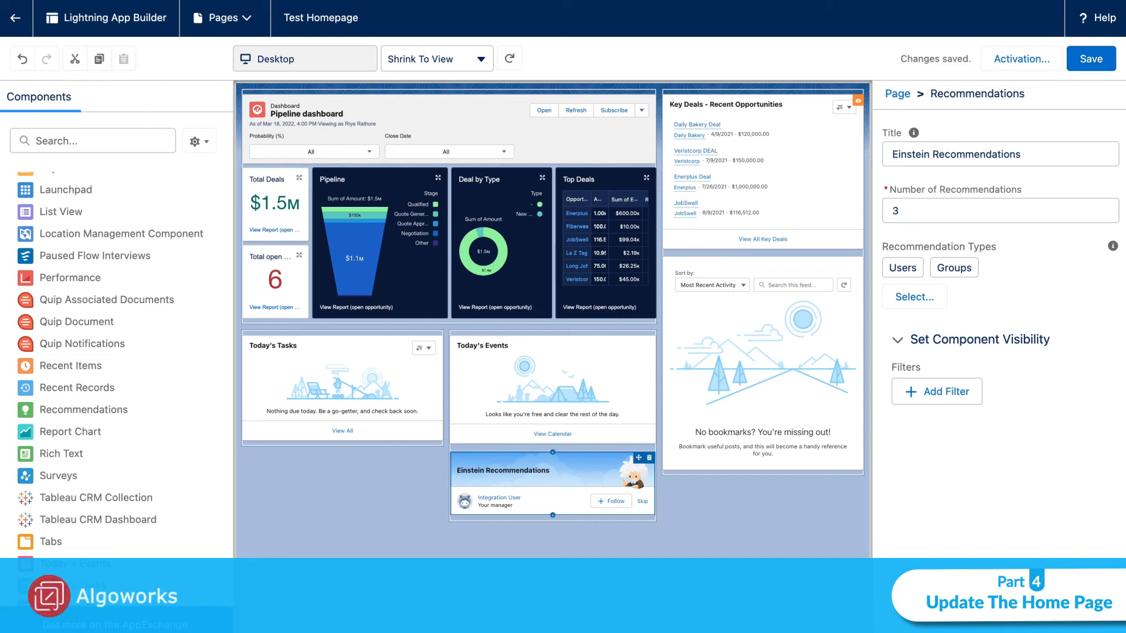
- Return to the Sales home page and review its updated component layout
{"action": "left_click", "coordinate": [19, 18]}
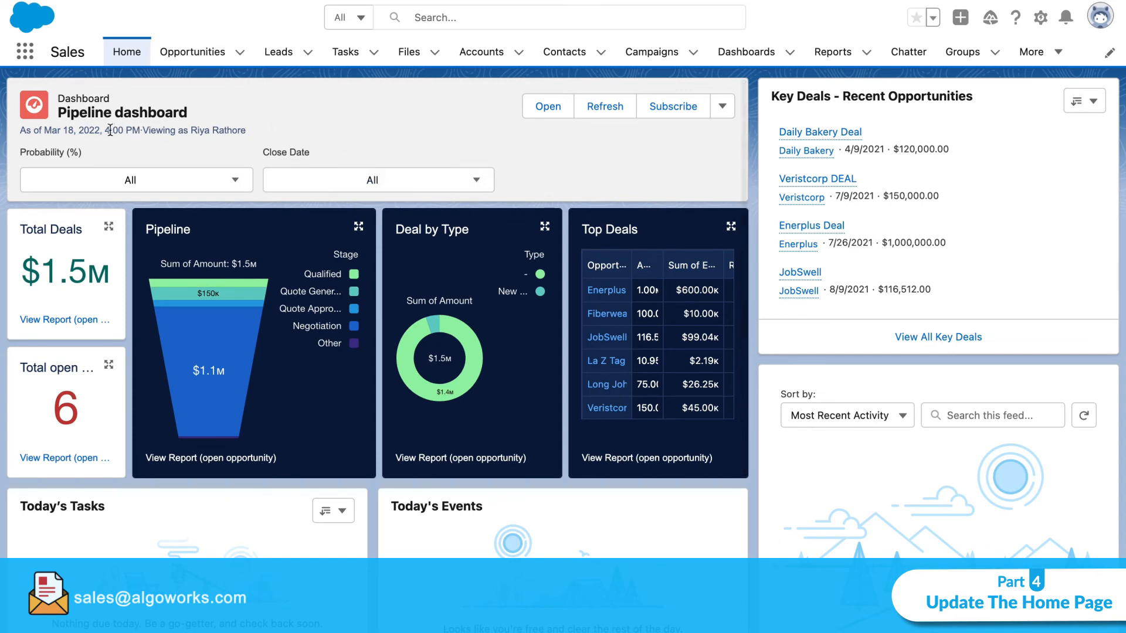
{"action": "scroll", "coordinate": [291, 333], "scroll_direction": "down", "scroll_amount": 3}
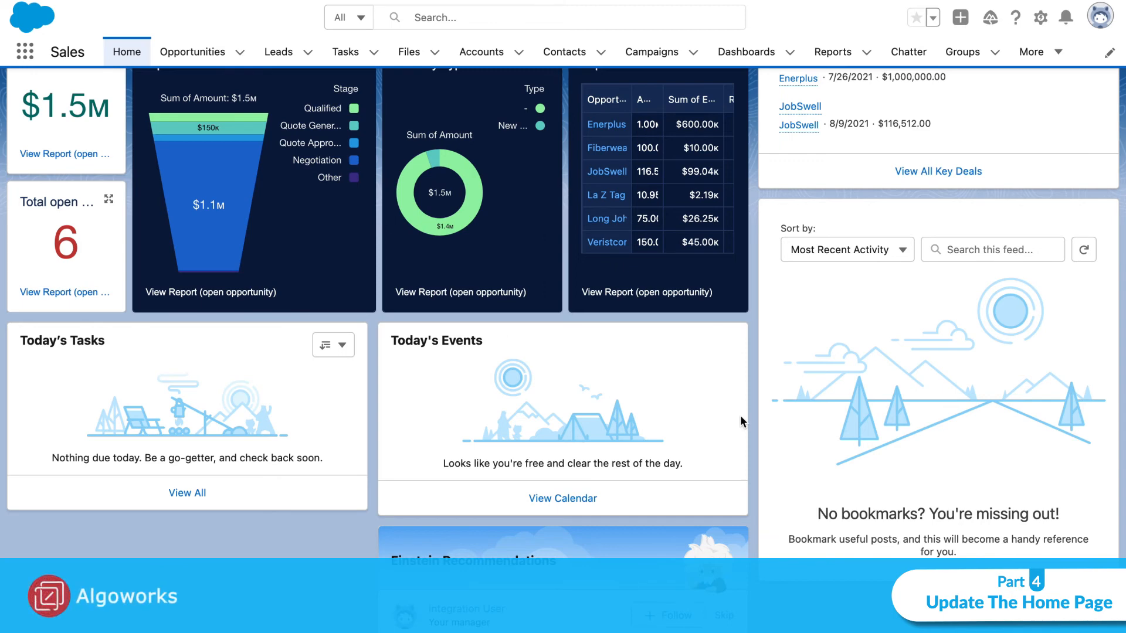
{"action": "scroll", "coordinate": [740, 416], "scroll_direction": "up", "scroll_amount": 3}
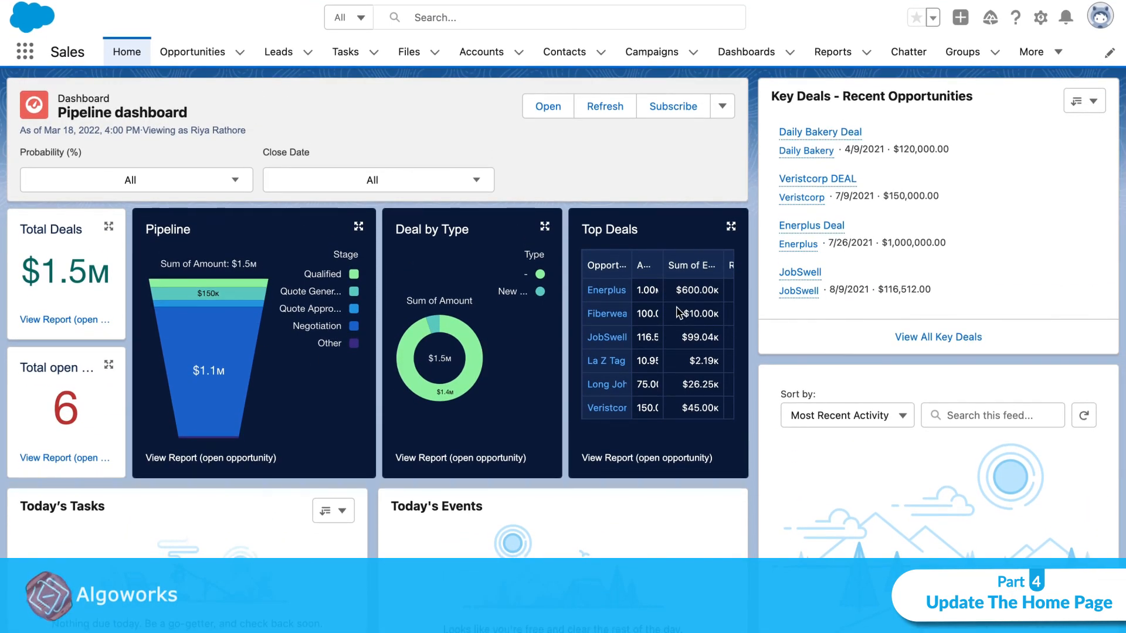